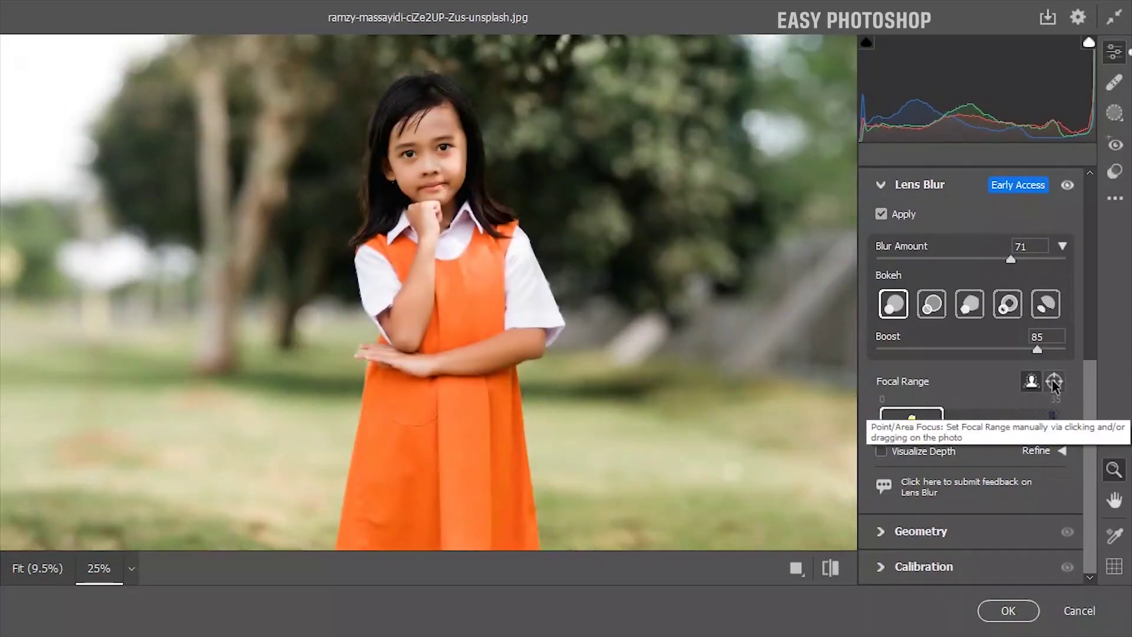
Set the Lens Blur focus on the background, then brighten darks and deepen shadows in the portrait's curve.
{"action": "left_click", "coordinate": [1055, 382]}
{"action": "left_click", "coordinate": [677, 285]}
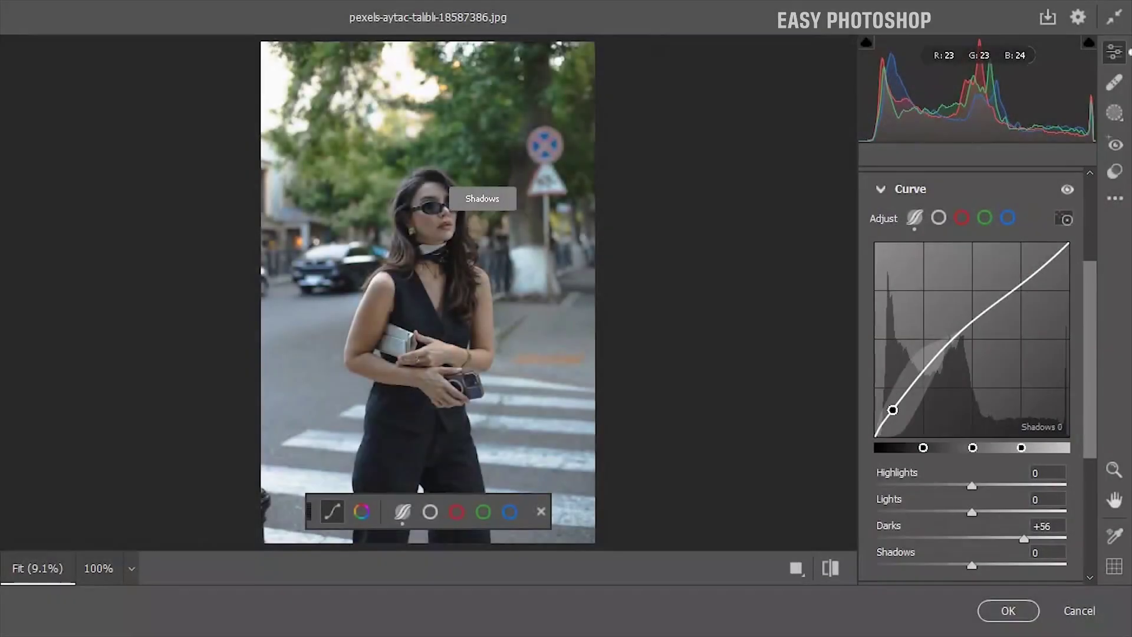
{"action": "left_click_drag", "start_coordinate": [508, 218], "coordinate": [508, 218]}
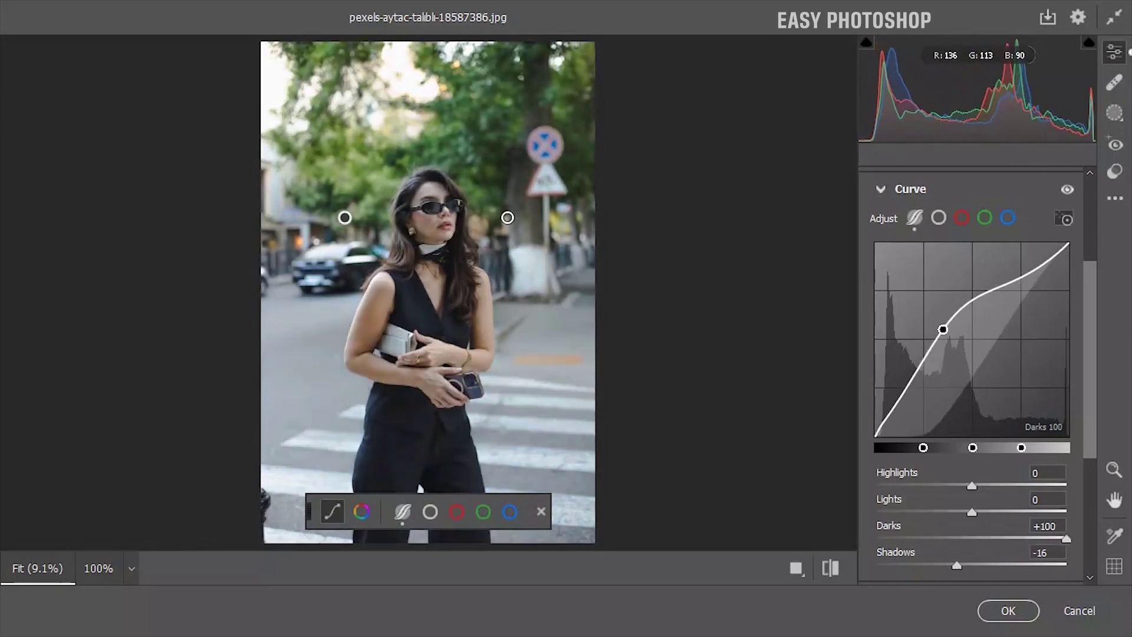
{"action": "left_click_drag", "start_coordinate": [427, 77], "coordinate": [407, 127]}
{"action": "left_click_drag", "start_coordinate": [384, 412], "coordinate": [405, 415]}
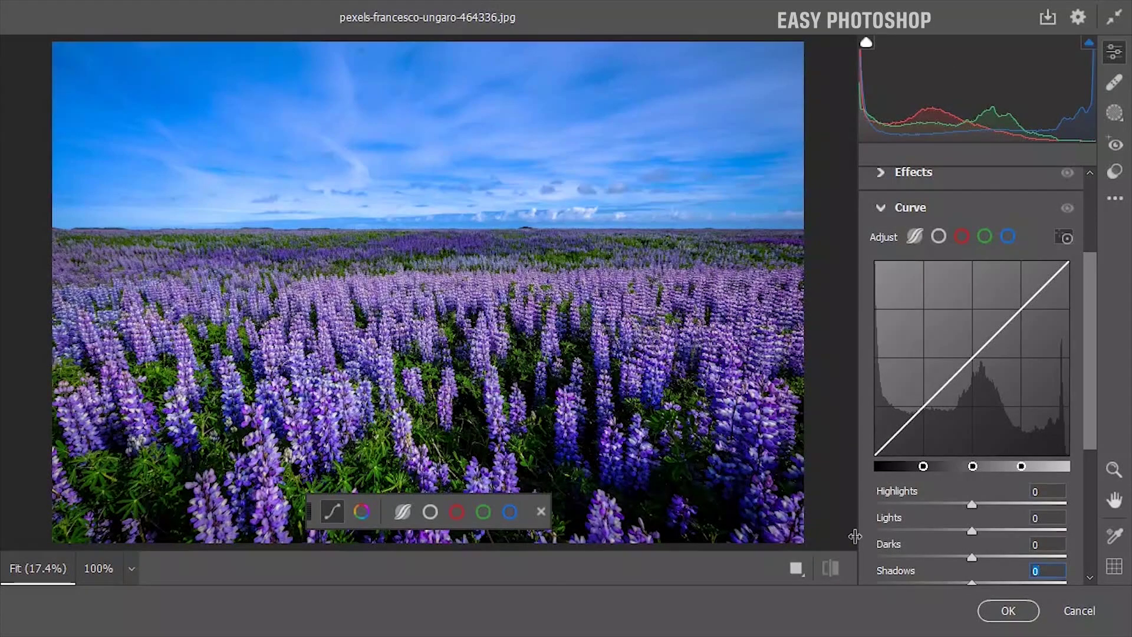
Lower the lupine photo's sky saturation and brighten the purple flowers with targeted Color Mixer.
{"action": "left_click", "coordinate": [362, 511]}
{"action": "left_click_drag", "start_coordinate": [404, 136], "coordinate": [488, 108]}
{"action": "left_click", "coordinate": [511, 512]}
{"action": "left_click_drag", "start_coordinate": [513, 412], "coordinate": [522, 407]}
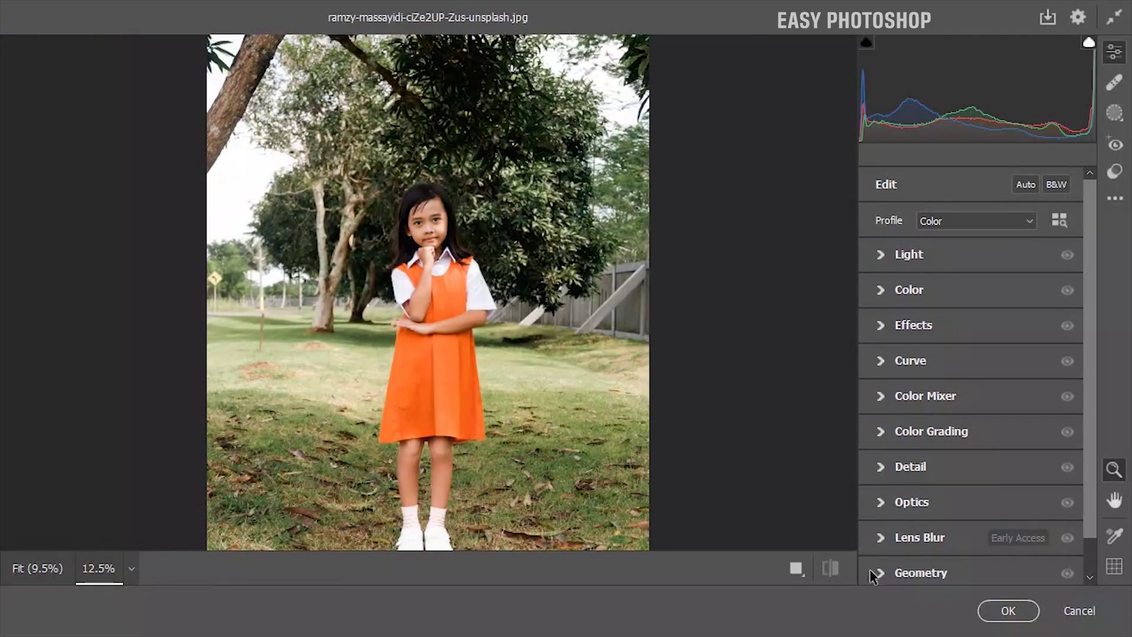
Expand Lens Blur and apply it at Blur Amount 50 to soften the trees and grass.
{"action": "left_click_drag", "start_coordinate": [1089, 476], "coordinate": [1086, 554]}
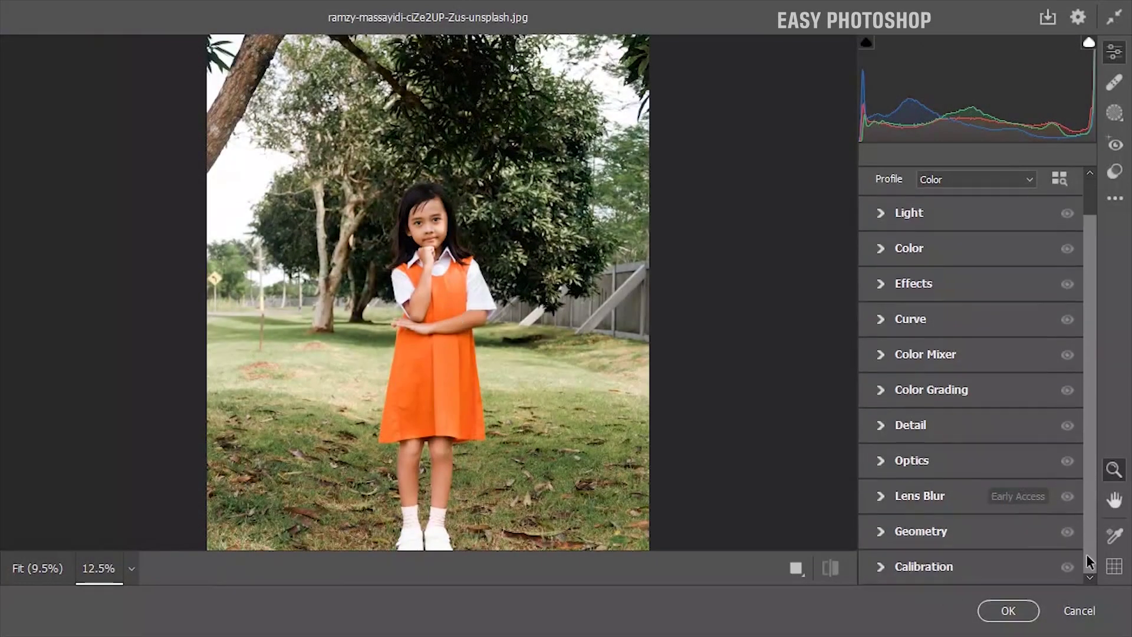
{"action": "left_click", "coordinate": [883, 498]}
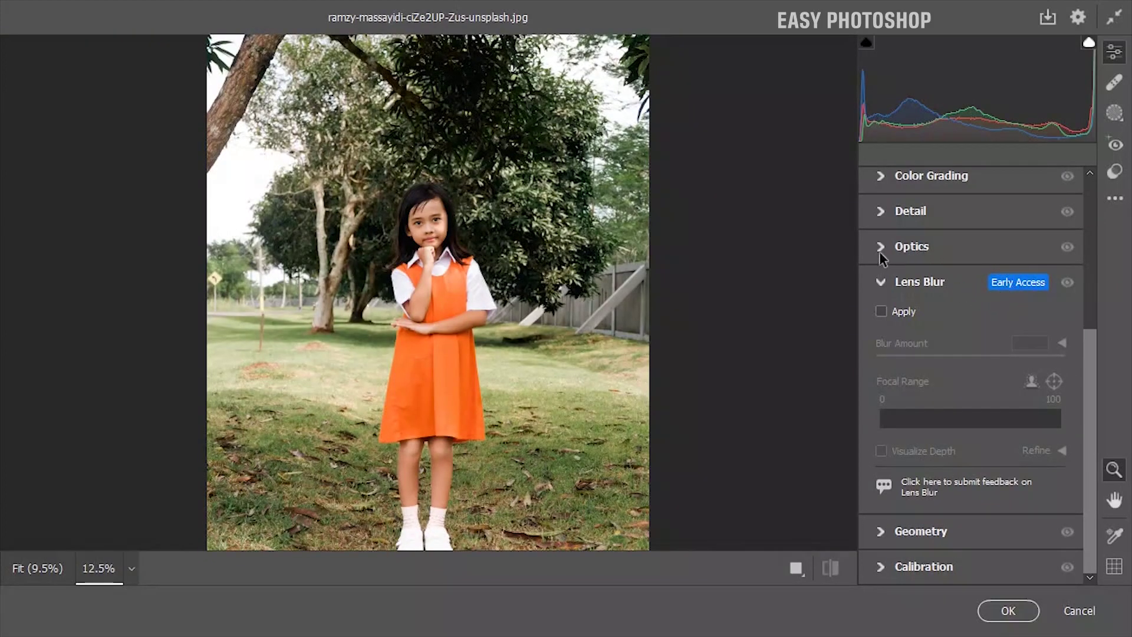
{"action": "left_click", "coordinate": [880, 311]}
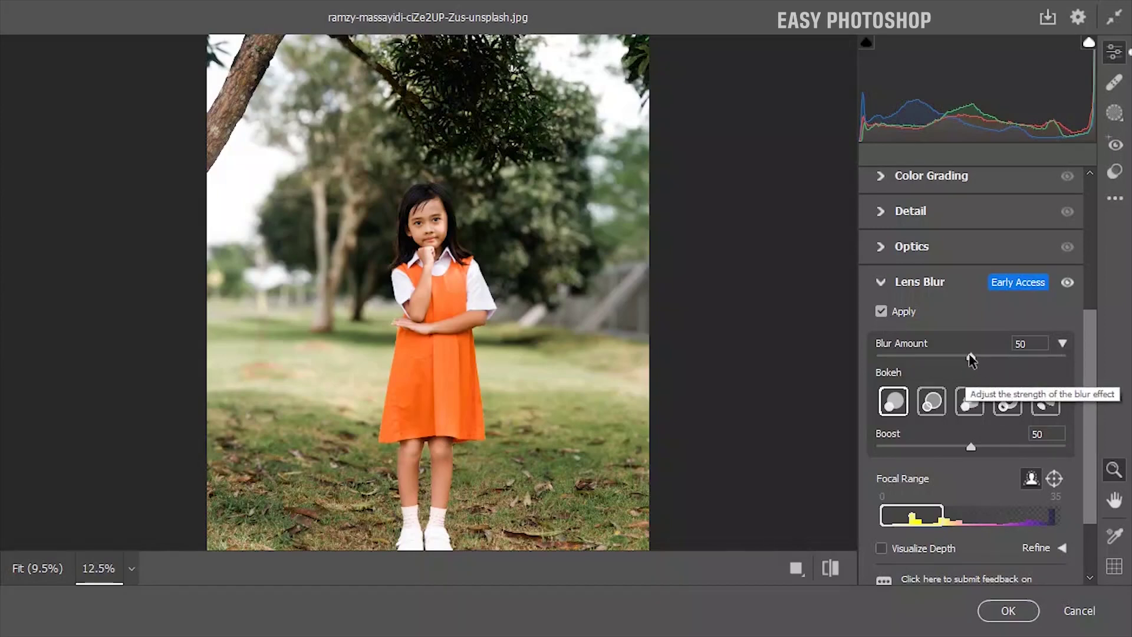
Set the Lens Blur Blur Amount to 85 after comparing against no blur.
{"action": "left_click_drag", "start_coordinate": [972, 358], "coordinate": [1083, 368]}
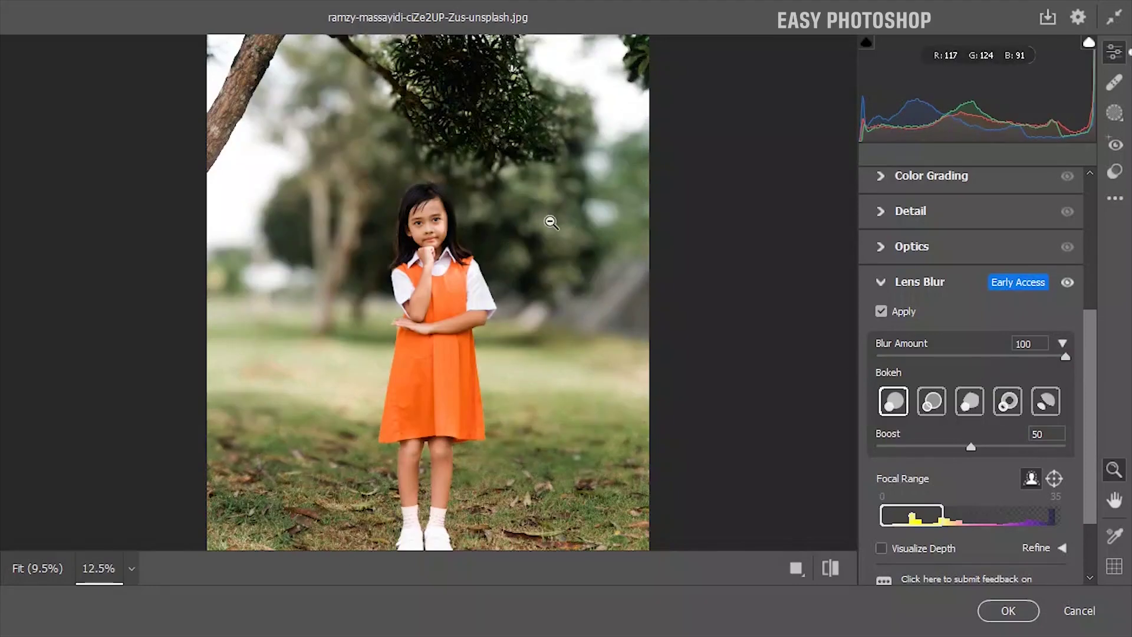
{"action": "left_click_drag", "start_coordinate": [1066, 356], "coordinate": [832, 356]}
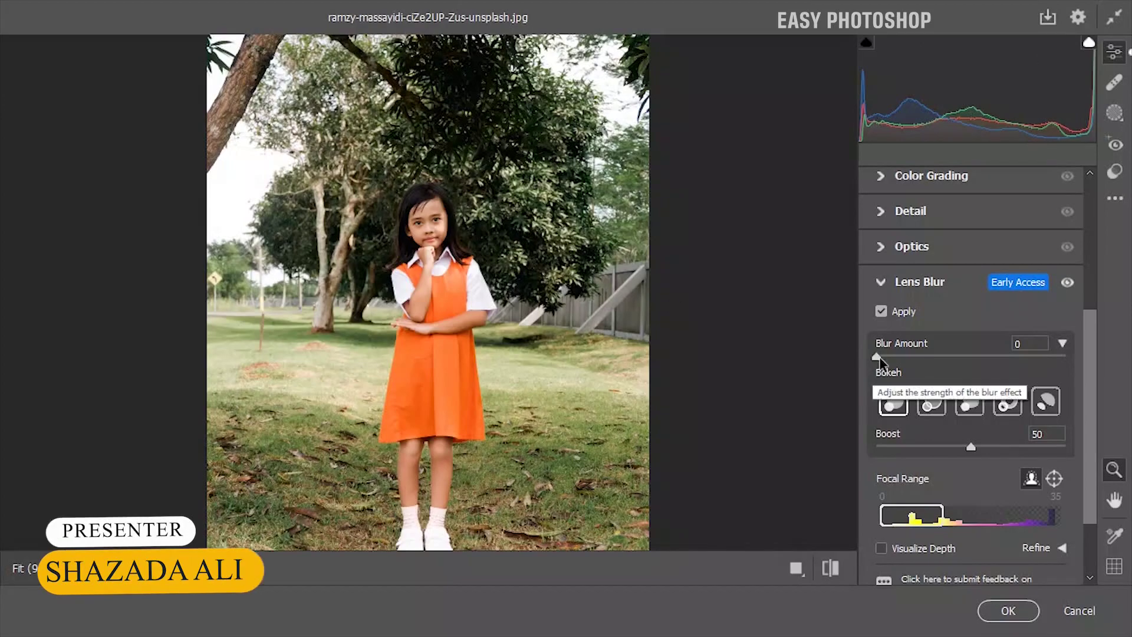
{"action": "left_click_drag", "start_coordinate": [877, 357], "coordinate": [1042, 369]}
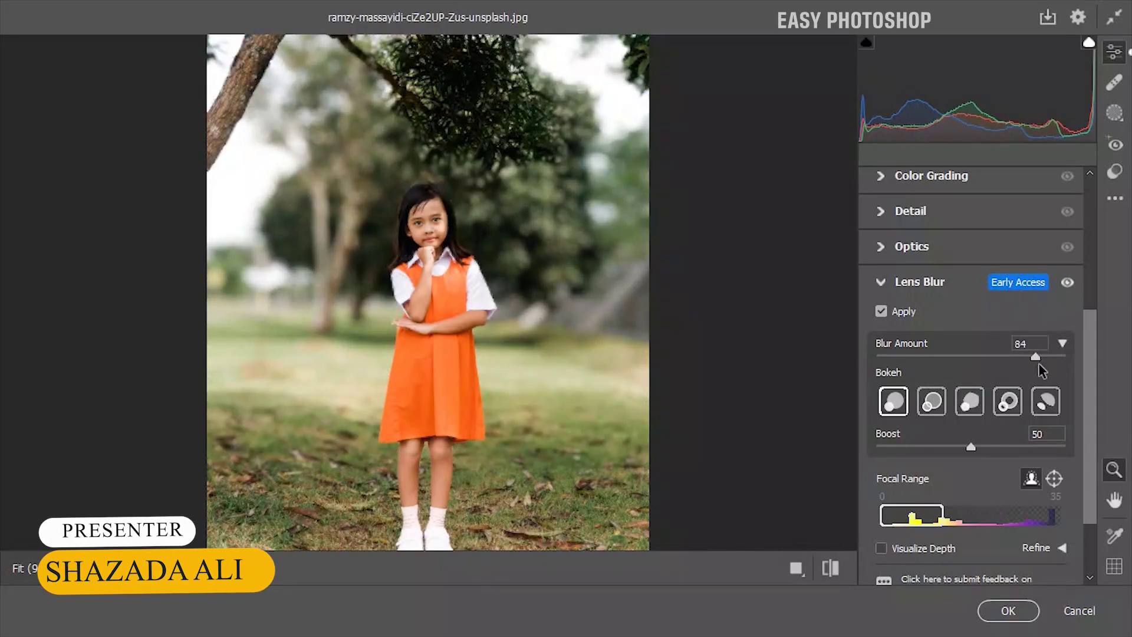
{"action": "left_click_drag", "start_coordinate": [1042, 370], "coordinate": [1043, 371]}
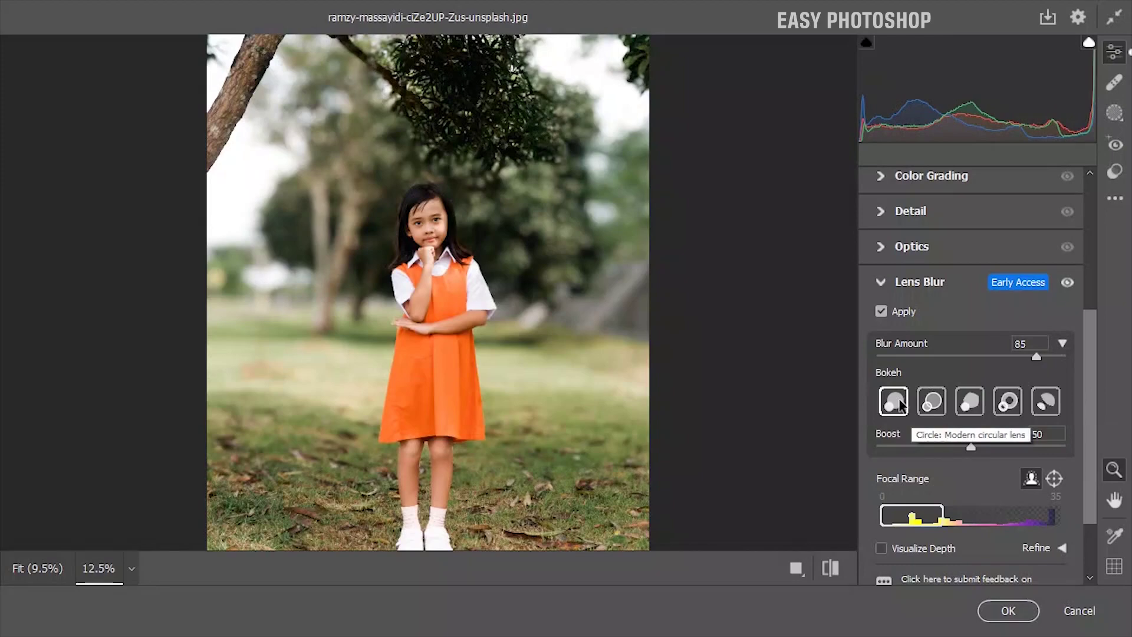
Keep the Circle bokeh shape and lower Boost to 47.
{"action": "left_click", "coordinate": [969, 402]}
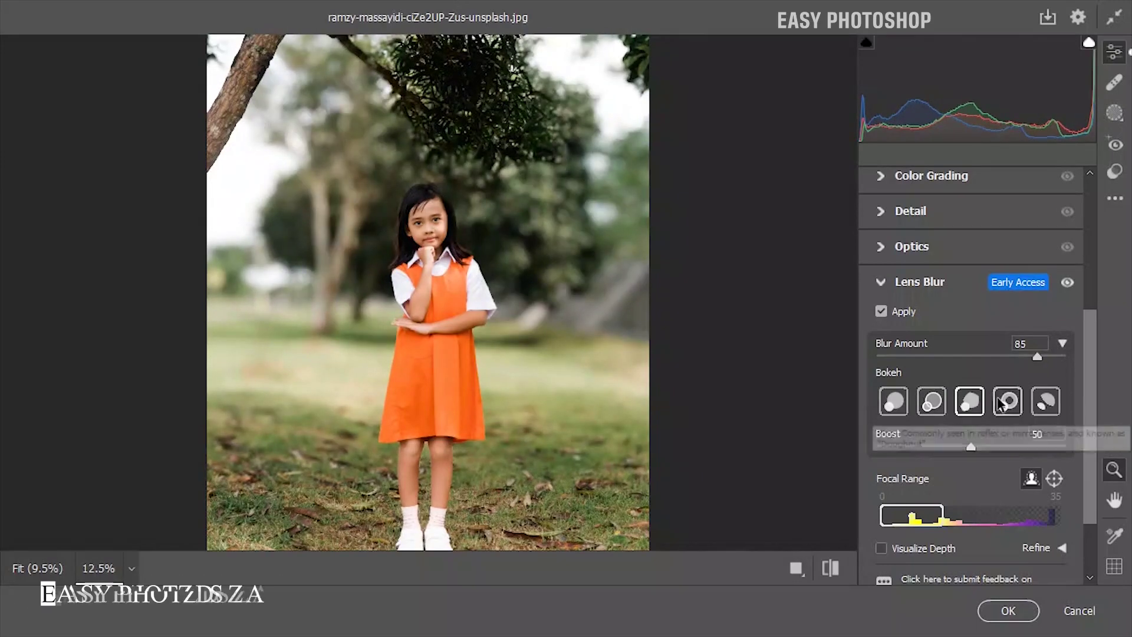
{"action": "key", "text": "ctrl+z"}
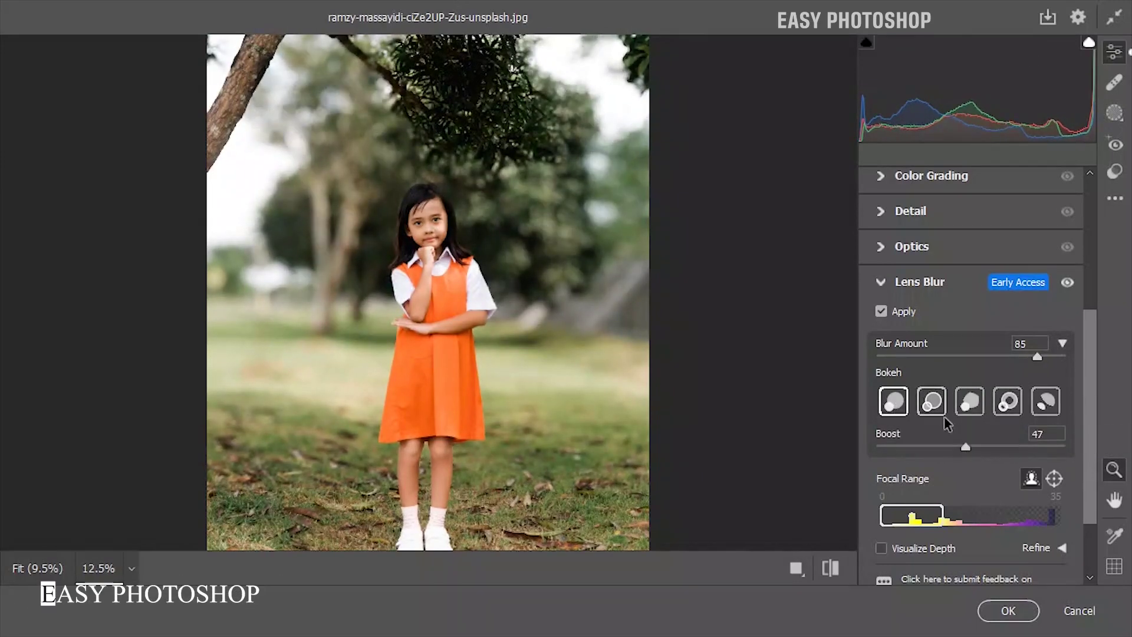
{"action": "scroll", "coordinate": [947, 423], "scroll_direction": "down", "scroll_amount": 3}
{"action": "left_click_drag", "start_coordinate": [920, 422], "coordinate": [881, 439]}
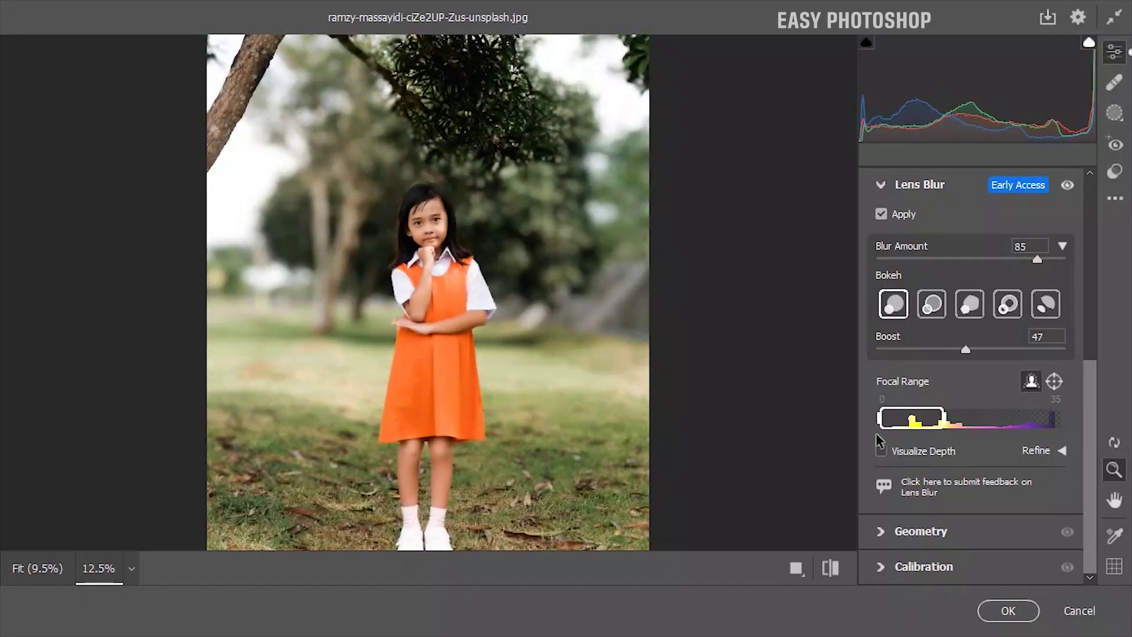
{"action": "left_click", "coordinate": [881, 452]}
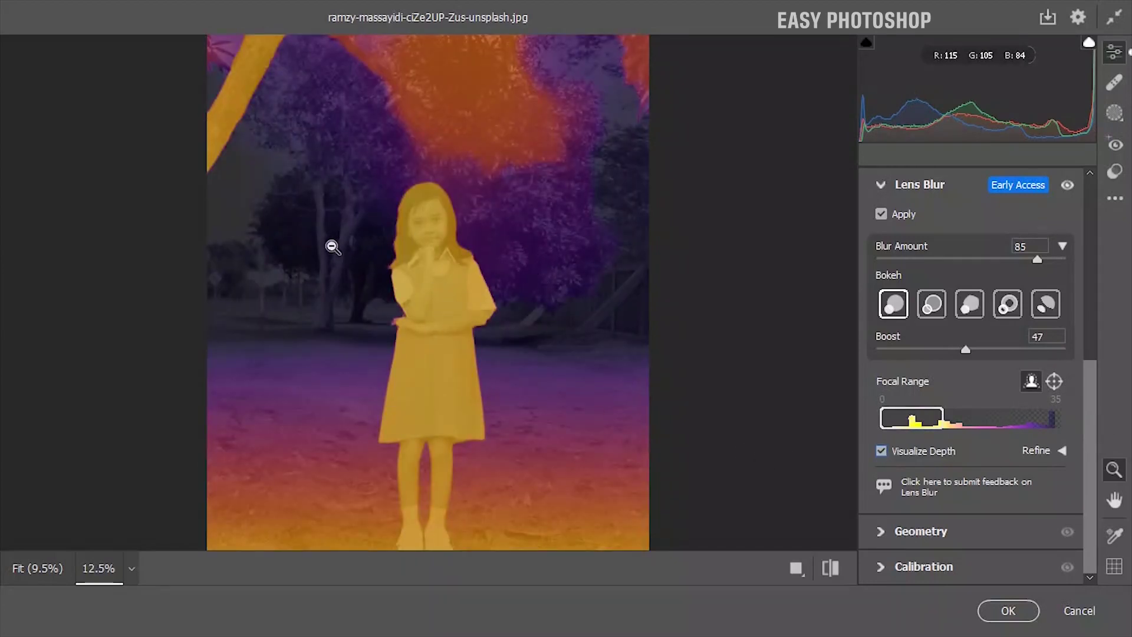
{"action": "left_click", "coordinate": [881, 452]}
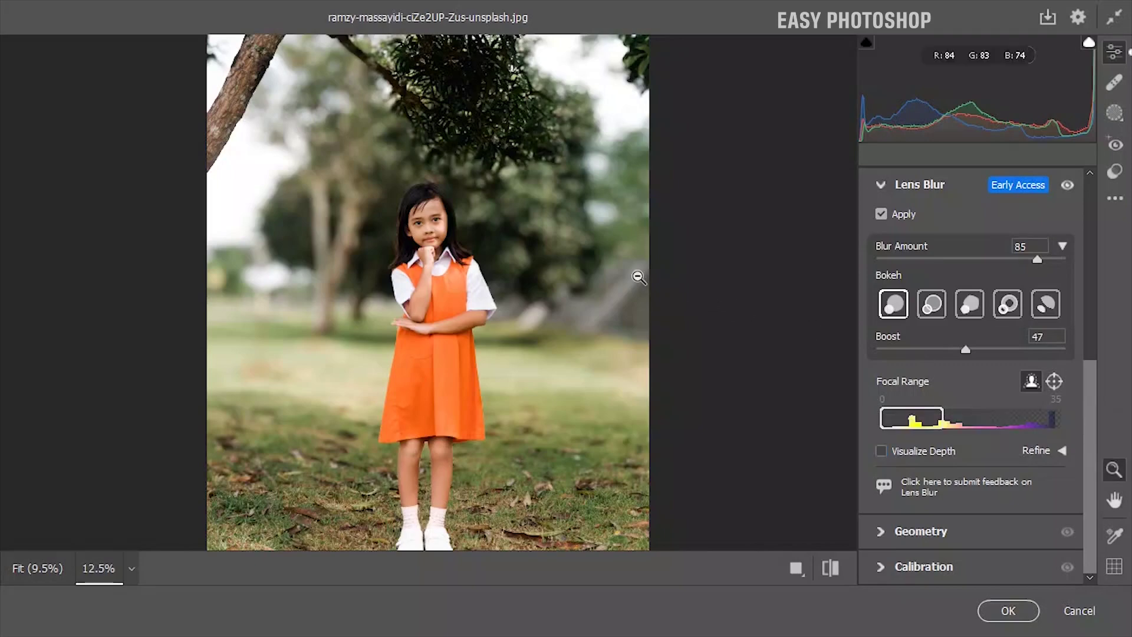
{"action": "left_click", "coordinate": [1055, 382]}
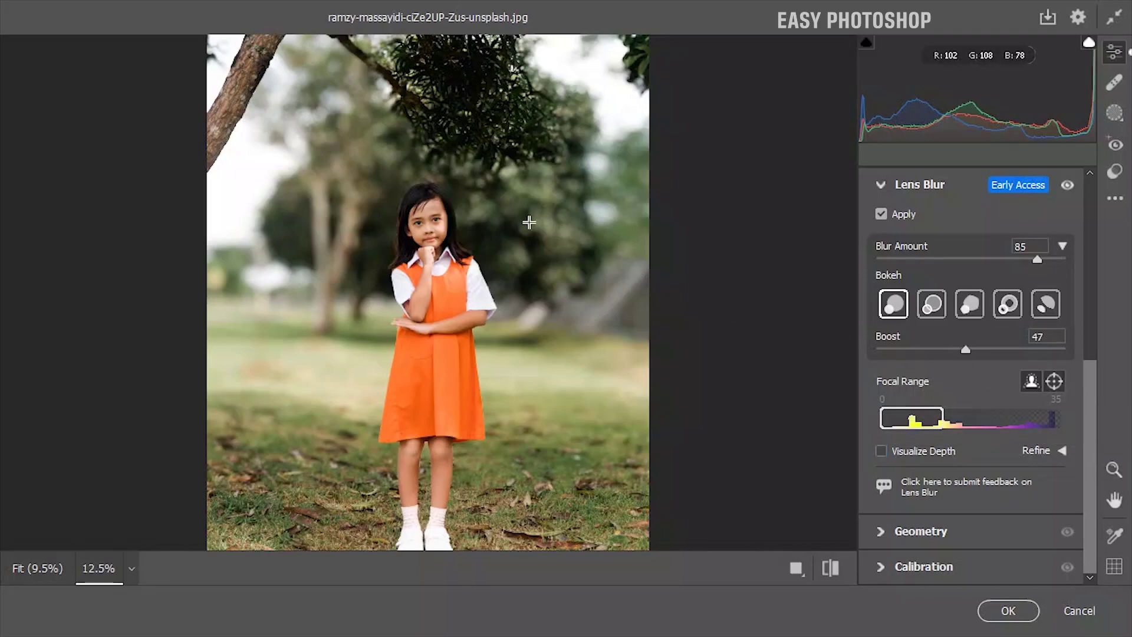
{"action": "left_click", "coordinate": [529, 222]}
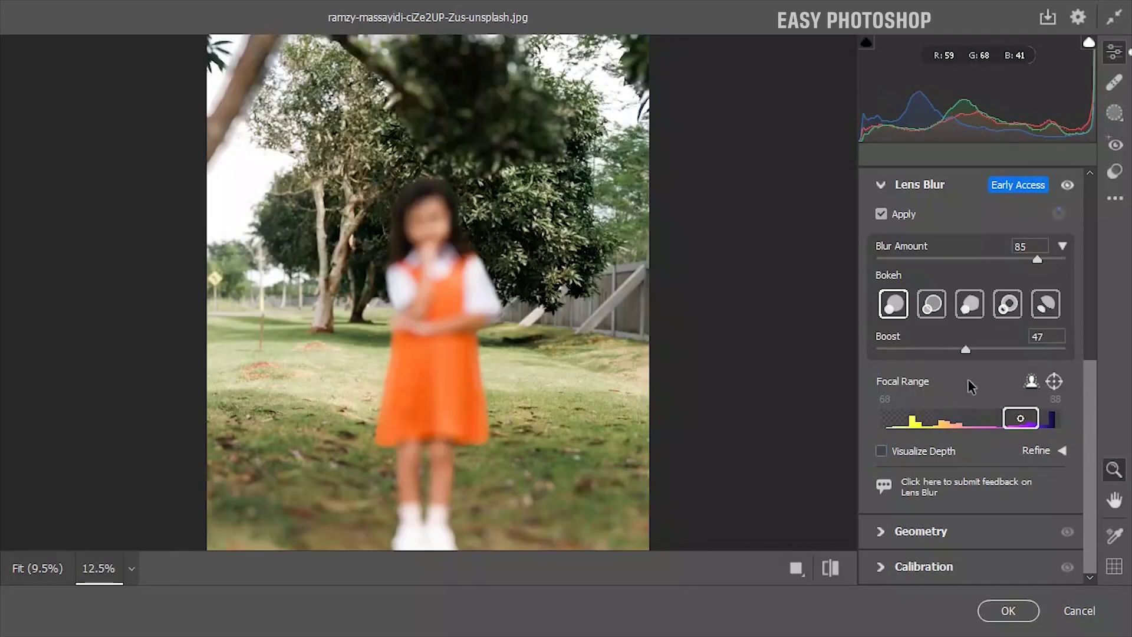
{"action": "left_click", "coordinate": [1032, 383]}
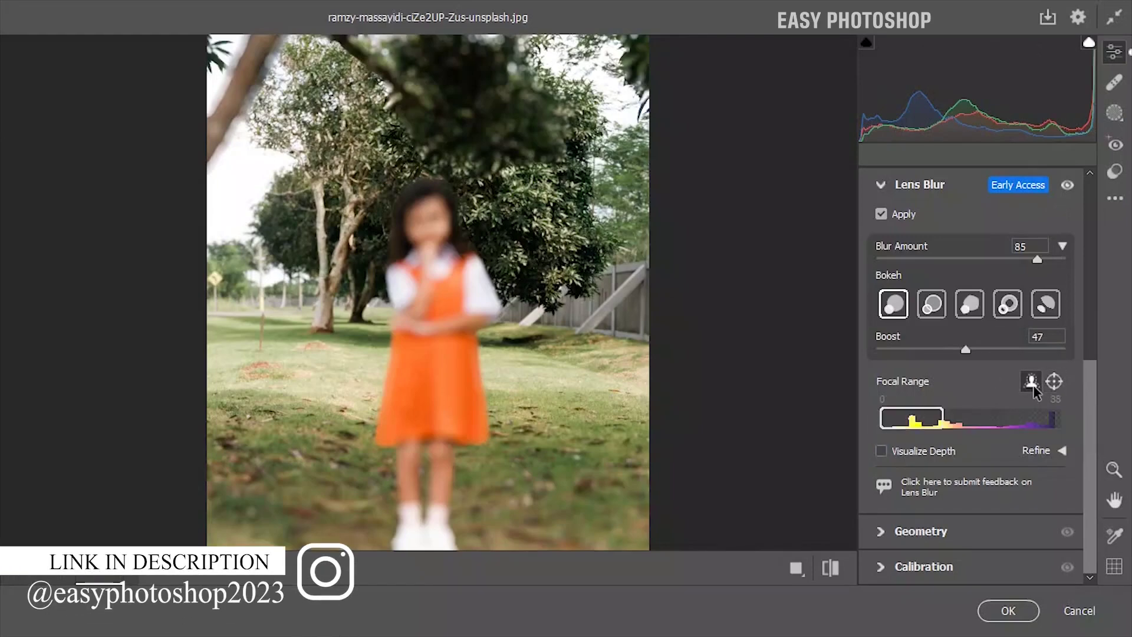
{"action": "key", "text": "z"}
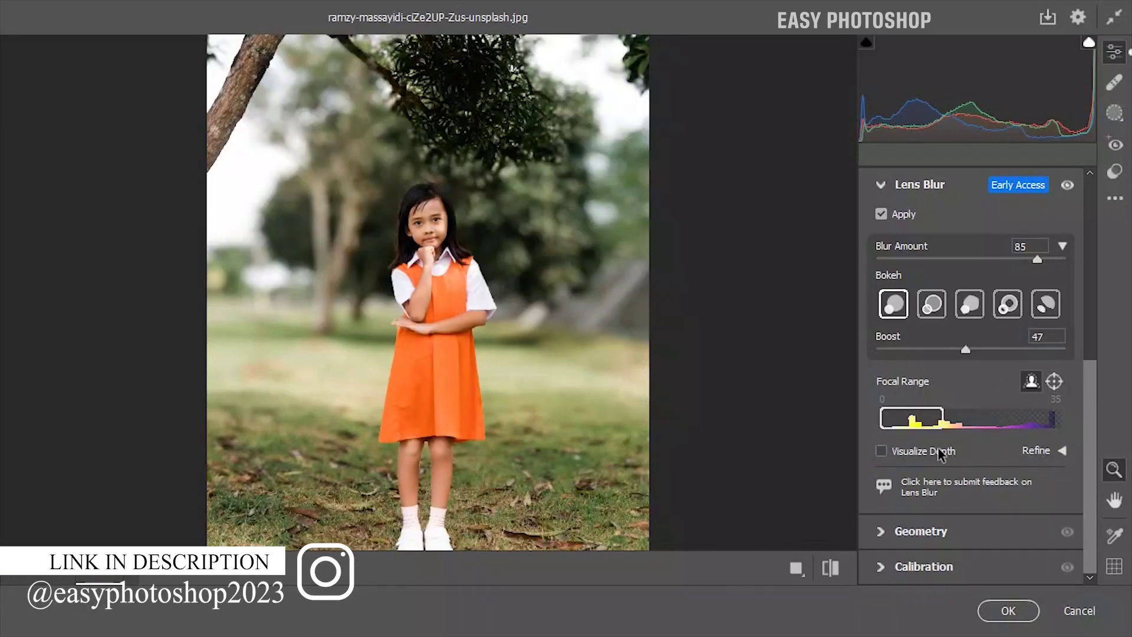
Paint with the Focus brush at size 11 over the girl's blurred arm and collar.
{"action": "left_click", "coordinate": [1062, 450]}
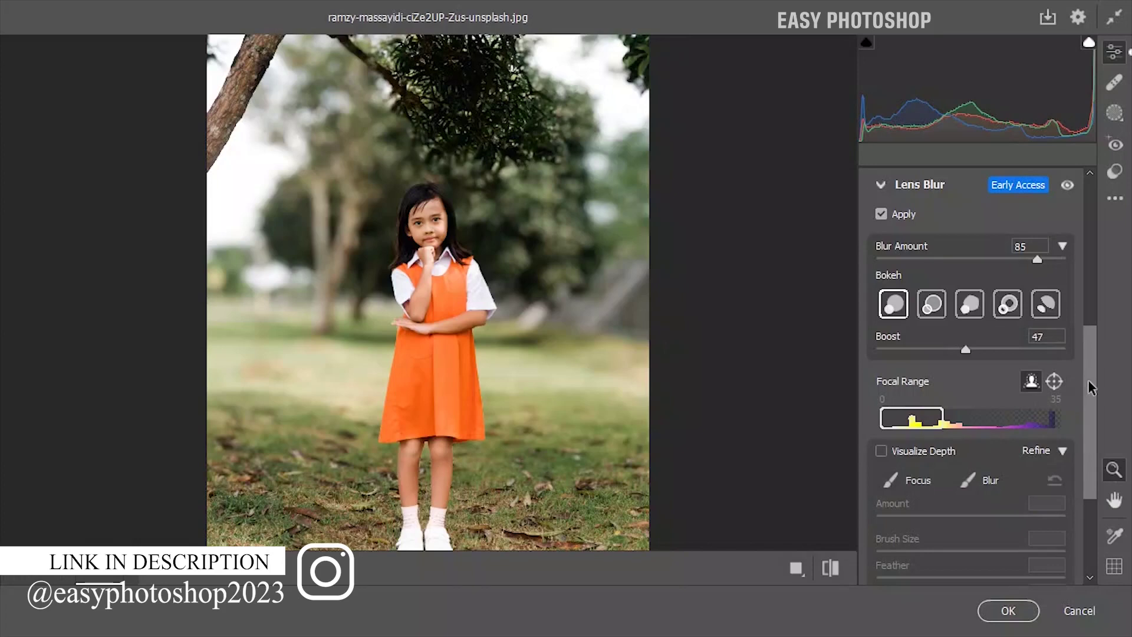
{"action": "scroll", "coordinate": [1079, 426], "scroll_direction": "down", "scroll_amount": 5}
{"action": "scroll", "coordinate": [1097, 465], "scroll_direction": "up", "scroll_amount": 1}
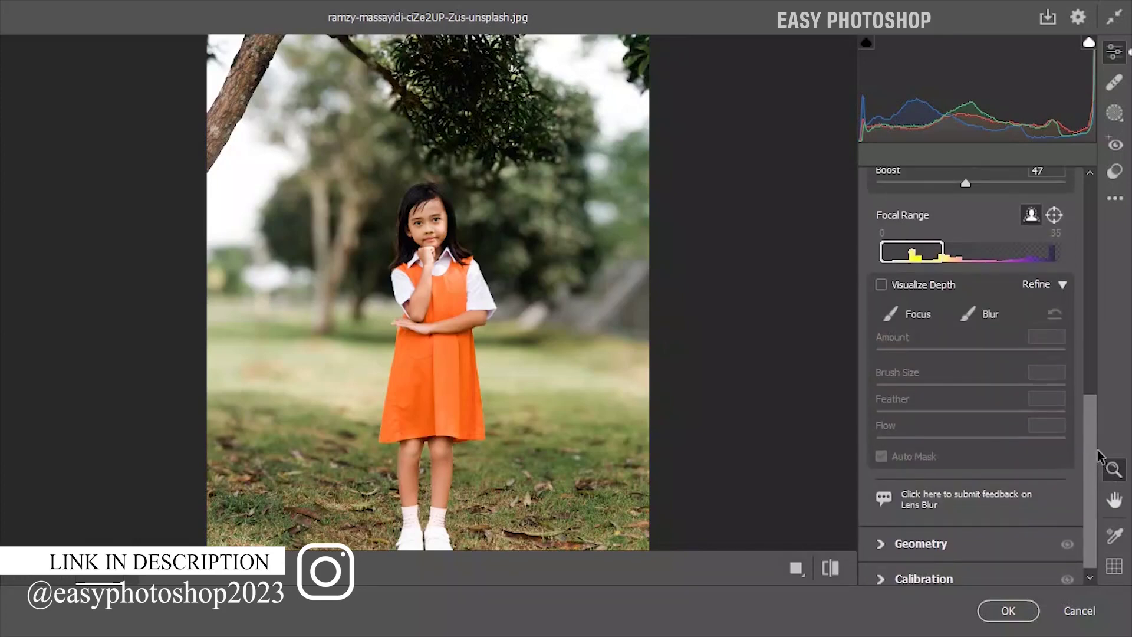
{"action": "left_click", "coordinate": [986, 318]}
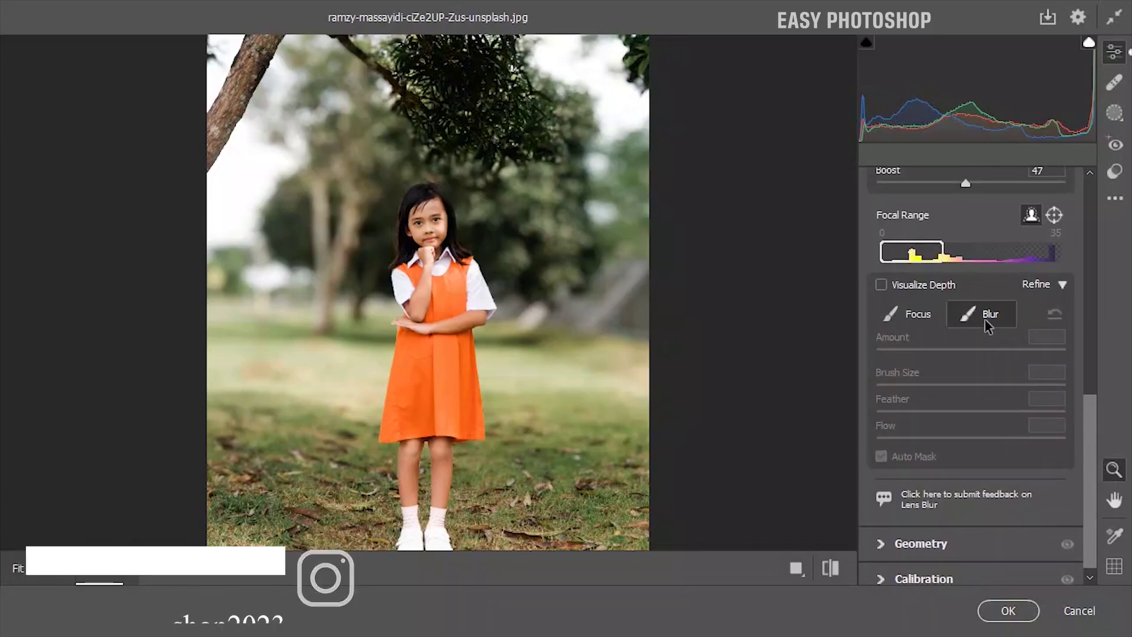
{"action": "left_click", "coordinate": [914, 320]}
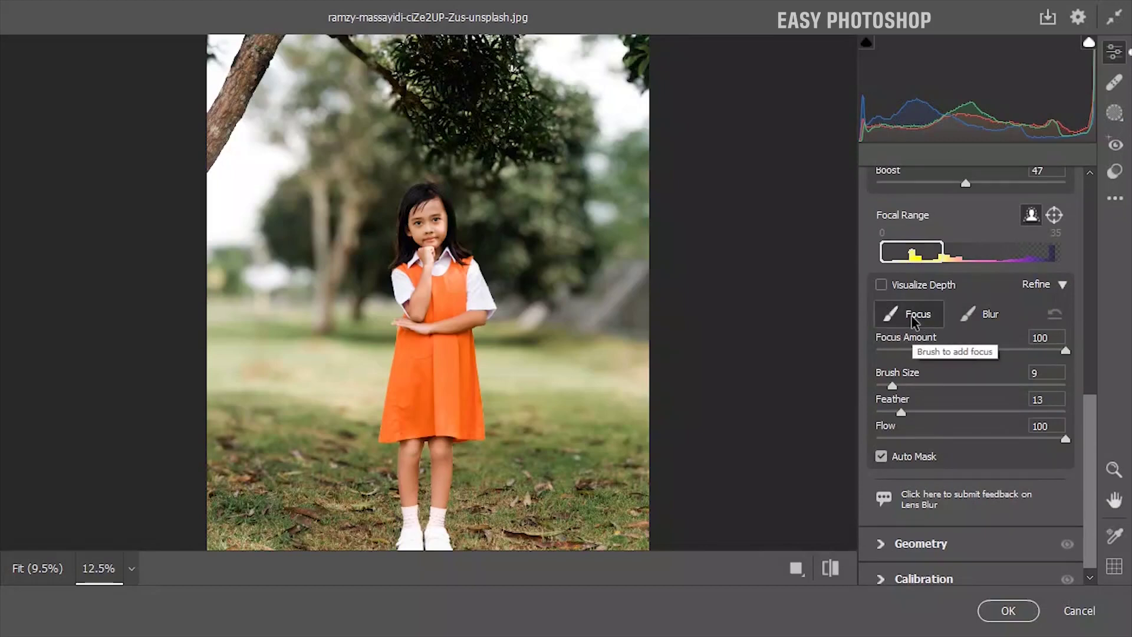
{"action": "left_click", "coordinate": [973, 315]}
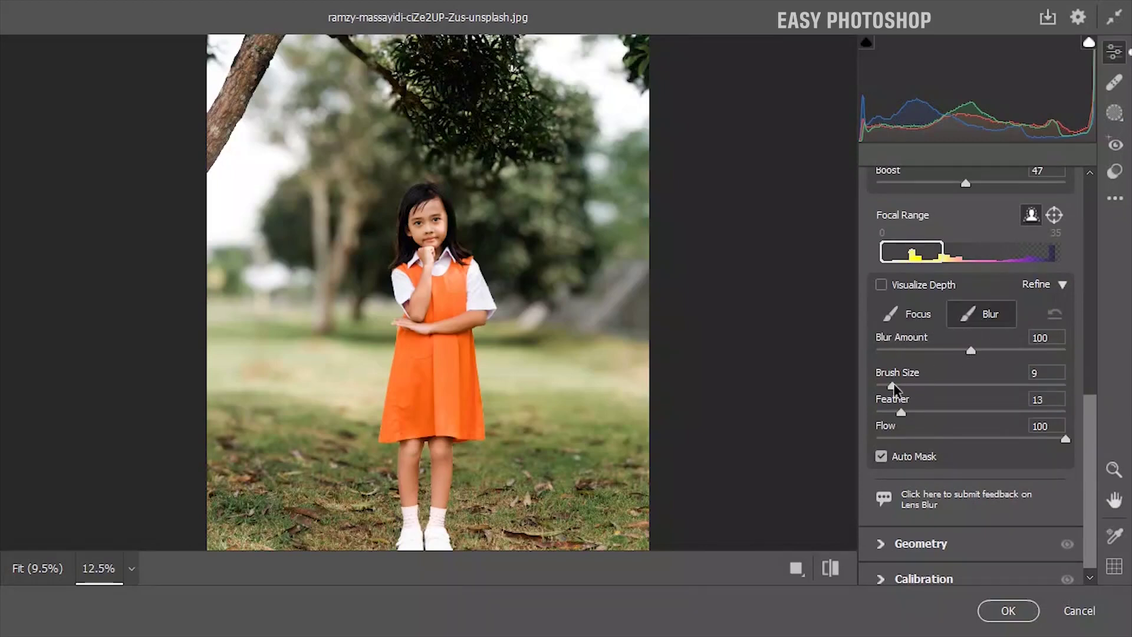
{"action": "left_click_drag", "start_coordinate": [893, 384], "coordinate": [896, 386]}
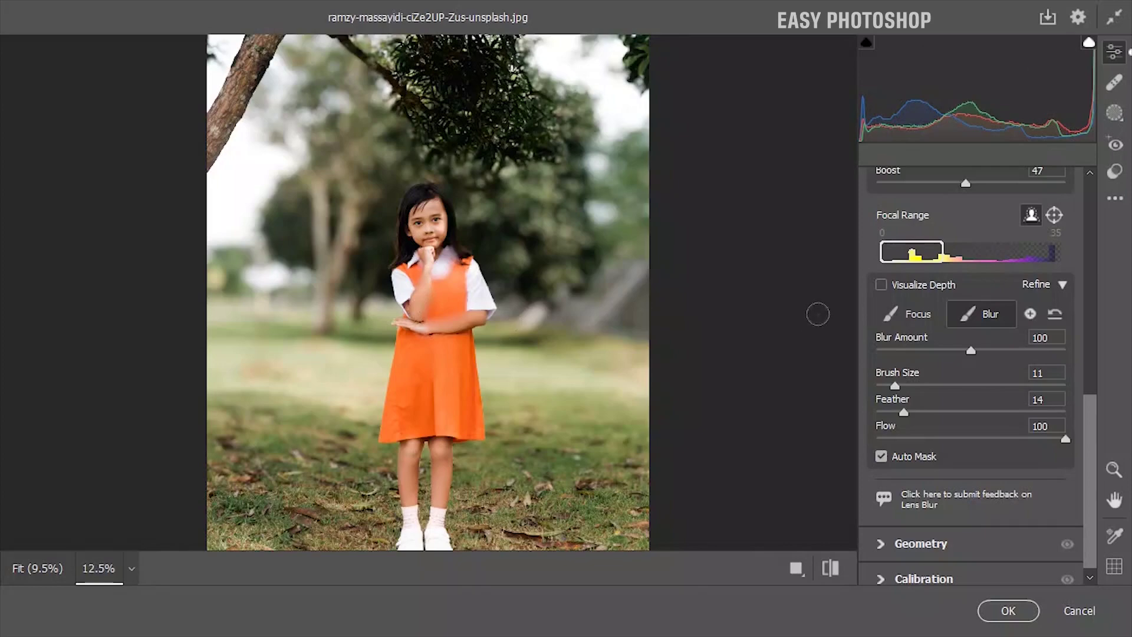
{"action": "left_click", "coordinate": [908, 314]}
{"action": "mouse_move", "coordinate": [371, 337]}
{"action": "left_mouse_down"}
{"action": "mouse_move", "coordinate": [431, 354]}
{"action": "mouse_move", "coordinate": [445, 269]}
{"action": "left_mouse_up"}
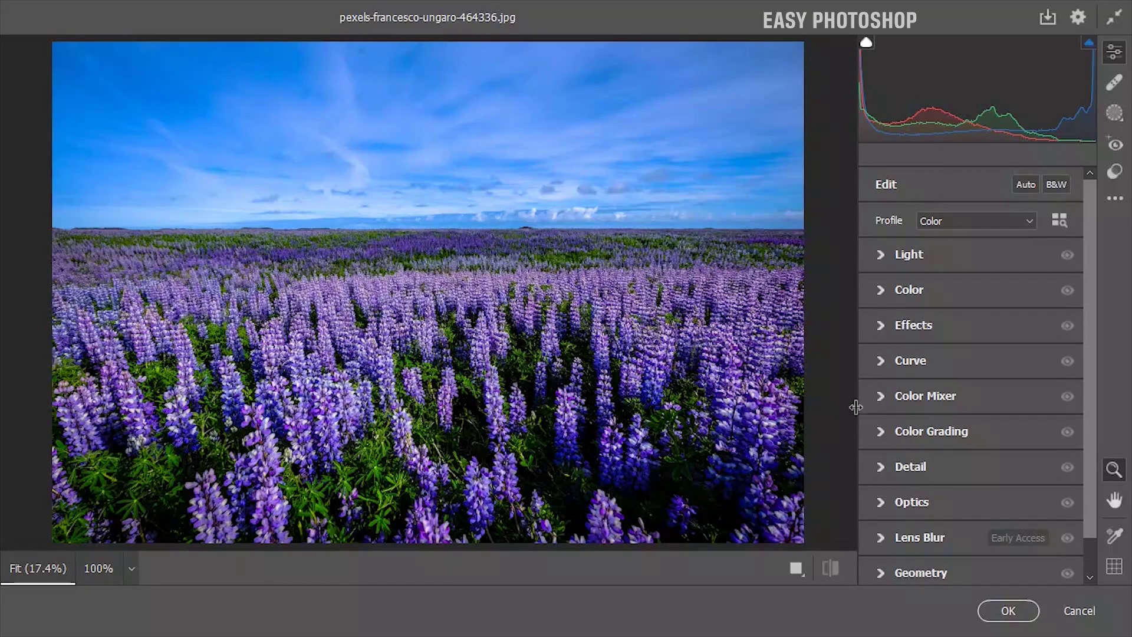
Expand Color Mixer and switch to its Point Color mode for the lupine photo.
{"action": "left_click", "coordinate": [883, 397]}
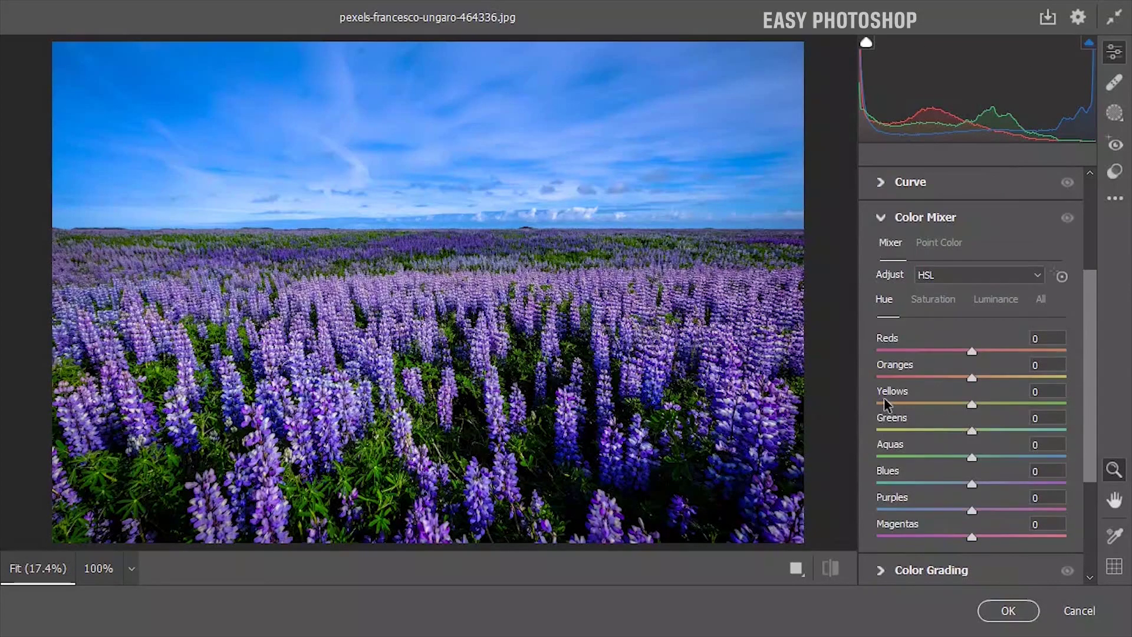
{"action": "left_click", "coordinate": [926, 250]}
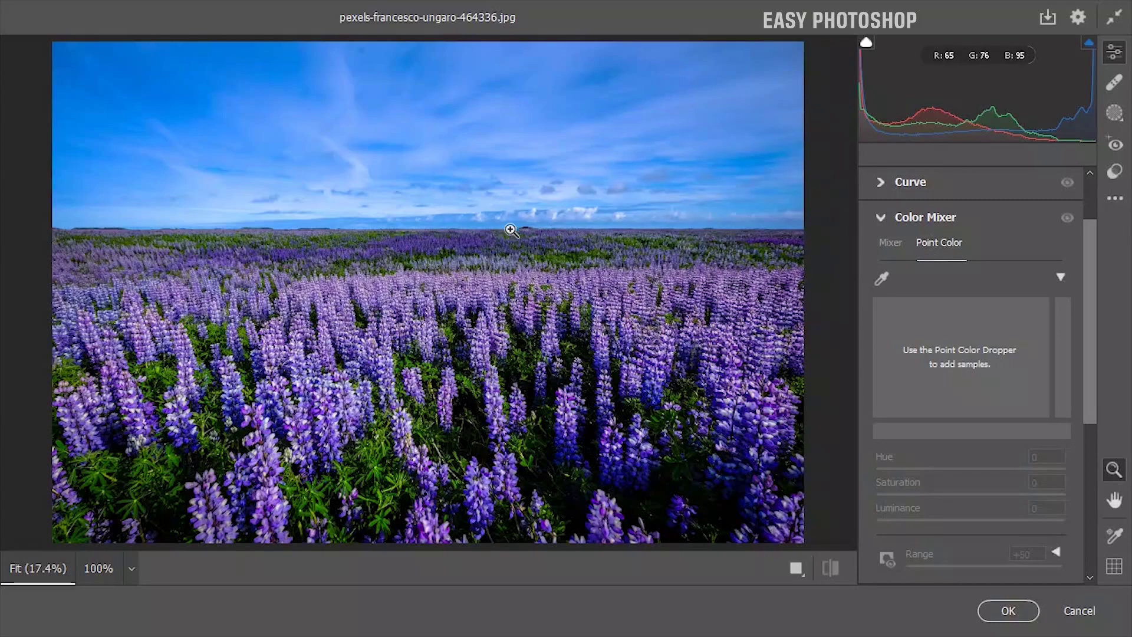
Sample the sky blue and set Point Color Hue -63, Saturation -30, Luminance +55, Range +16.
{"action": "left_click", "coordinate": [882, 279]}
{"action": "left_click", "coordinate": [475, 126]}
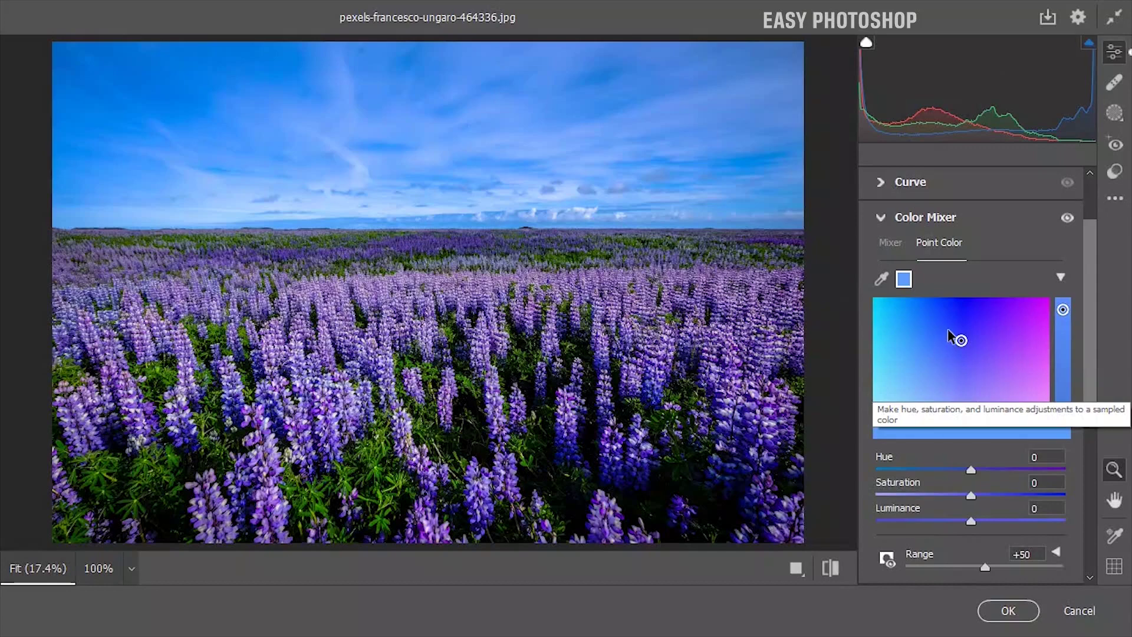
{"action": "left_click_drag", "start_coordinate": [970, 470], "coordinate": [912, 468]}
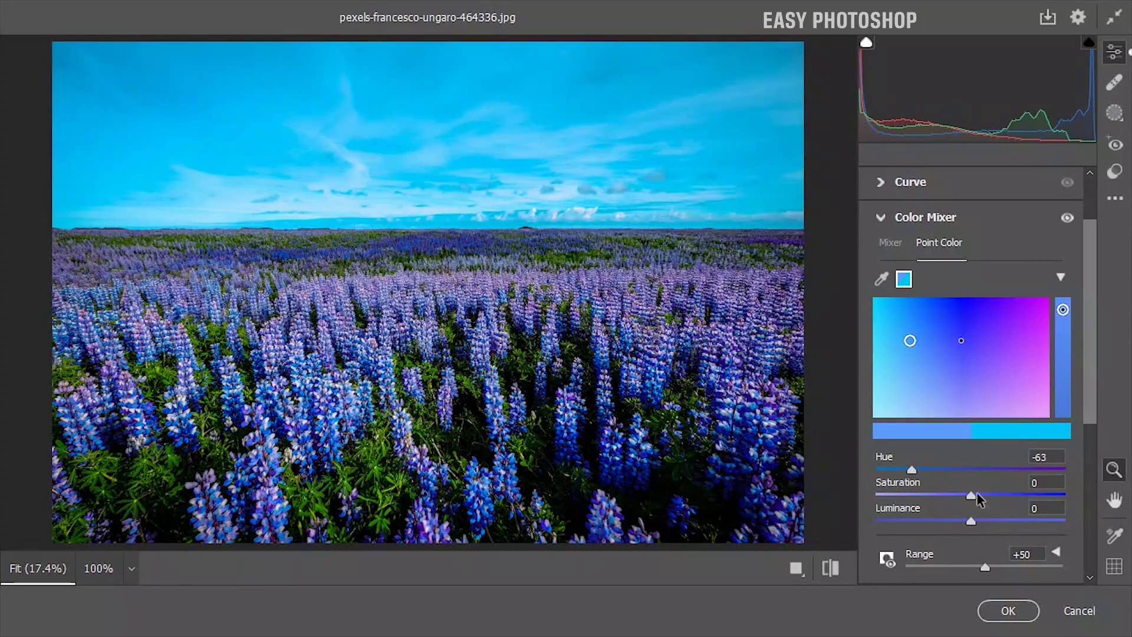
{"action": "left_click_drag", "start_coordinate": [977, 495], "coordinate": [1023, 521]}
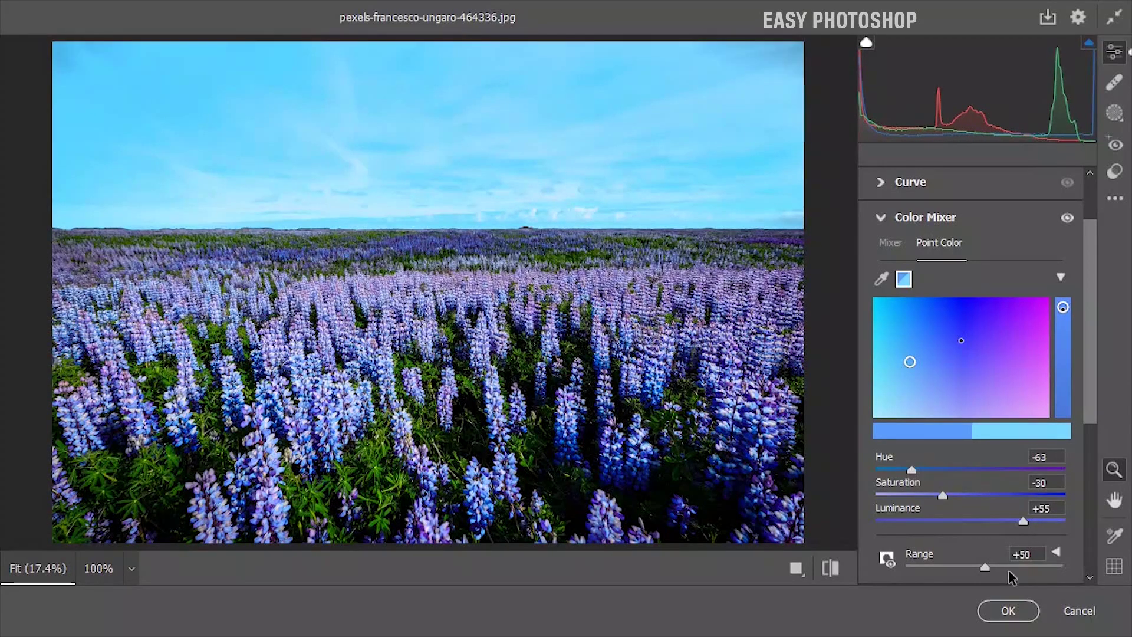
{"action": "left_click_drag", "start_coordinate": [986, 567], "coordinate": [1024, 576]}
Widen the sky colour's Range to +73 and toggle before/after to compare with the original.
{"action": "left_click", "coordinate": [980, 567]}
{"action": "left_click", "coordinate": [829, 577]}
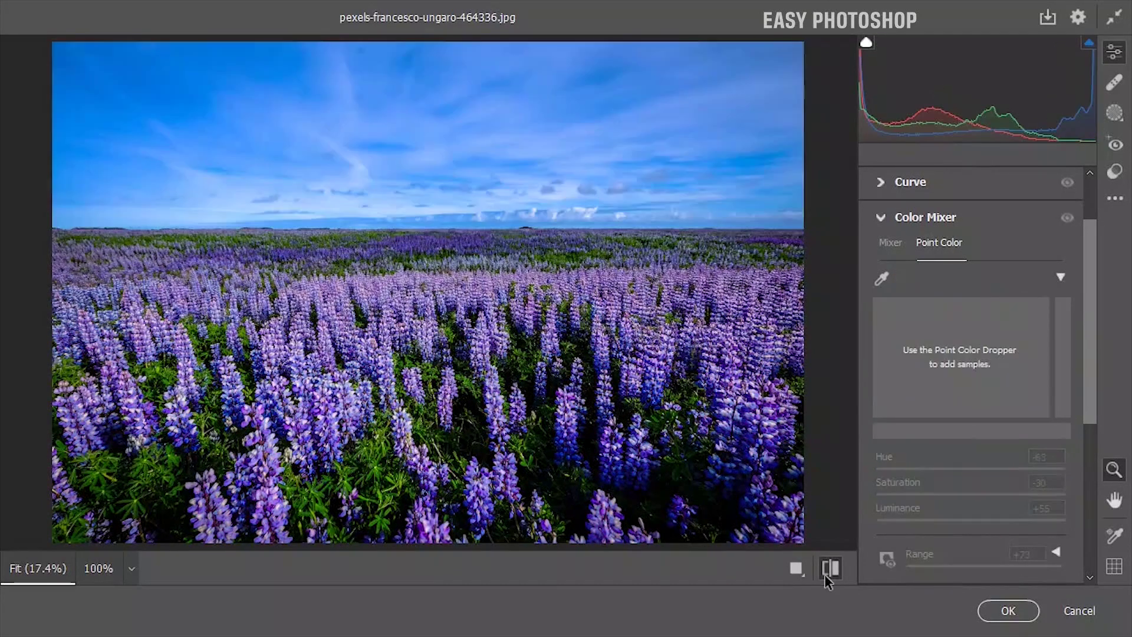
{"action": "left_click", "coordinate": [829, 577]}
{"action": "left_click", "coordinate": [829, 577]}
{"action": "left_click", "coordinate": [829, 577]}
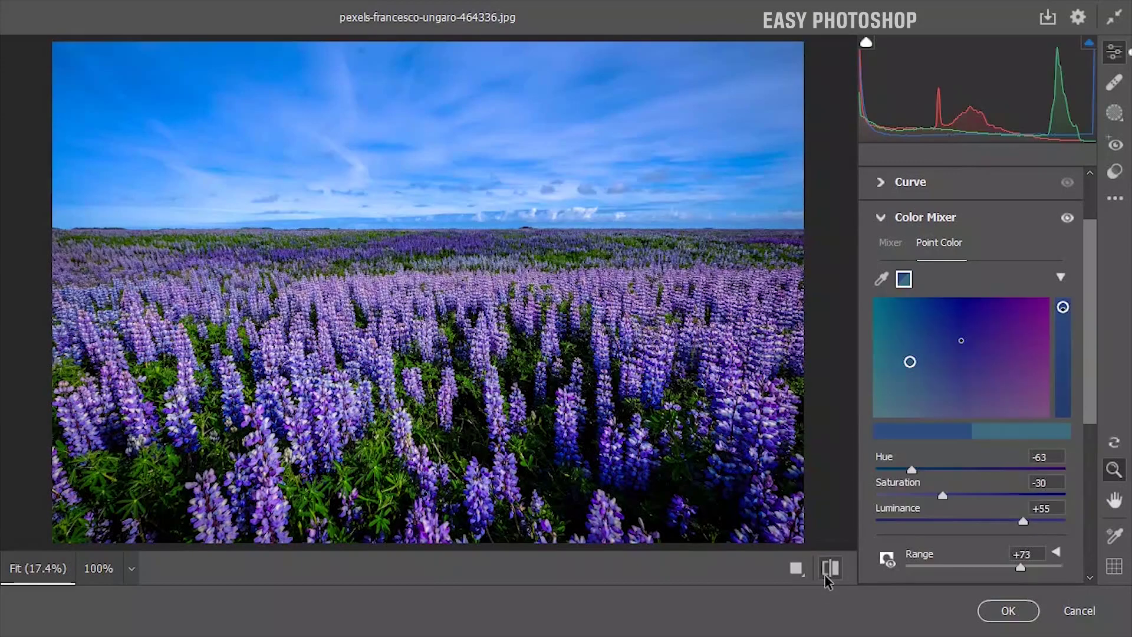
{"action": "left_click", "coordinate": [829, 576]}
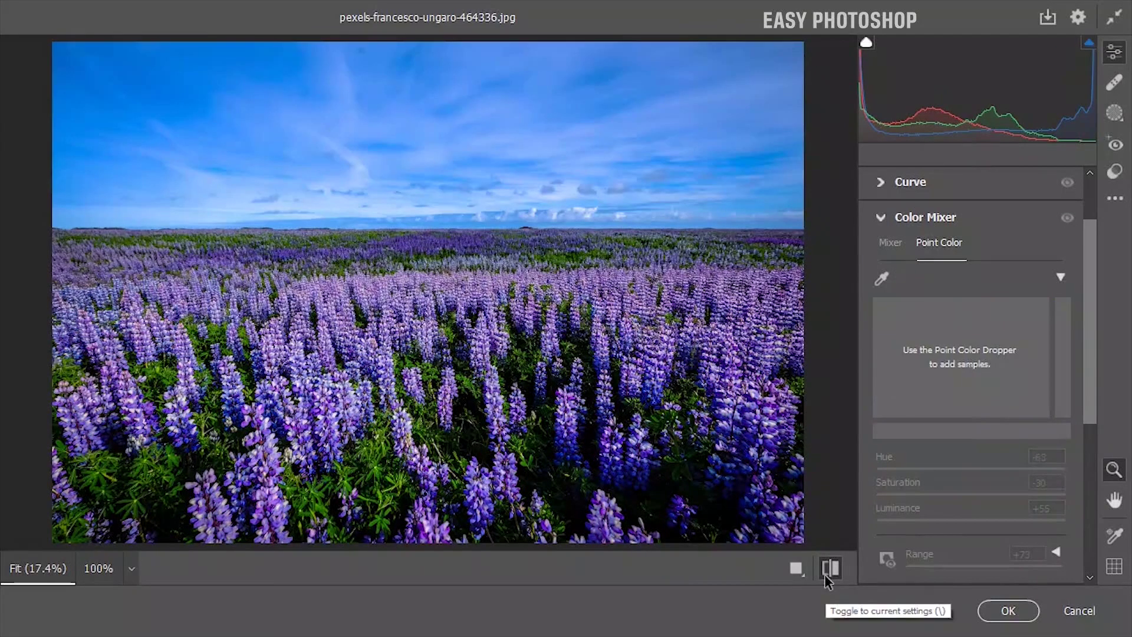
{"action": "left_click", "coordinate": [1115, 113]}
Add a Sky mask, sample its blue in Point Color, shift Hue to -84, and compare.
{"action": "left_click", "coordinate": [970, 228]}
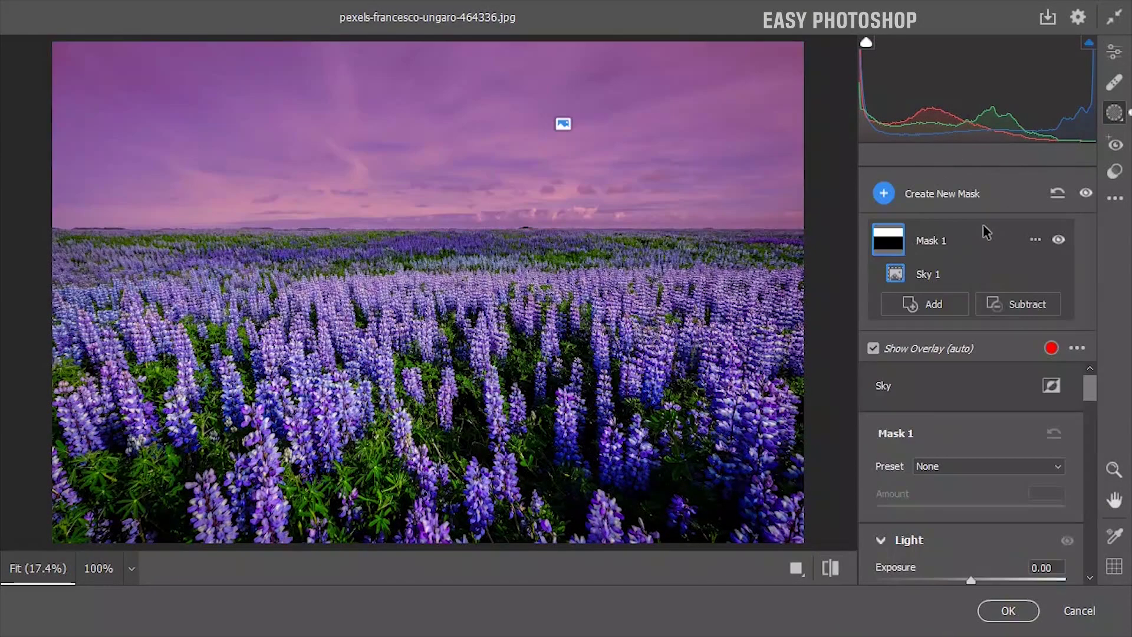
{"action": "scroll", "coordinate": [974, 472], "scroll_direction": "down", "scroll_amount": 10}
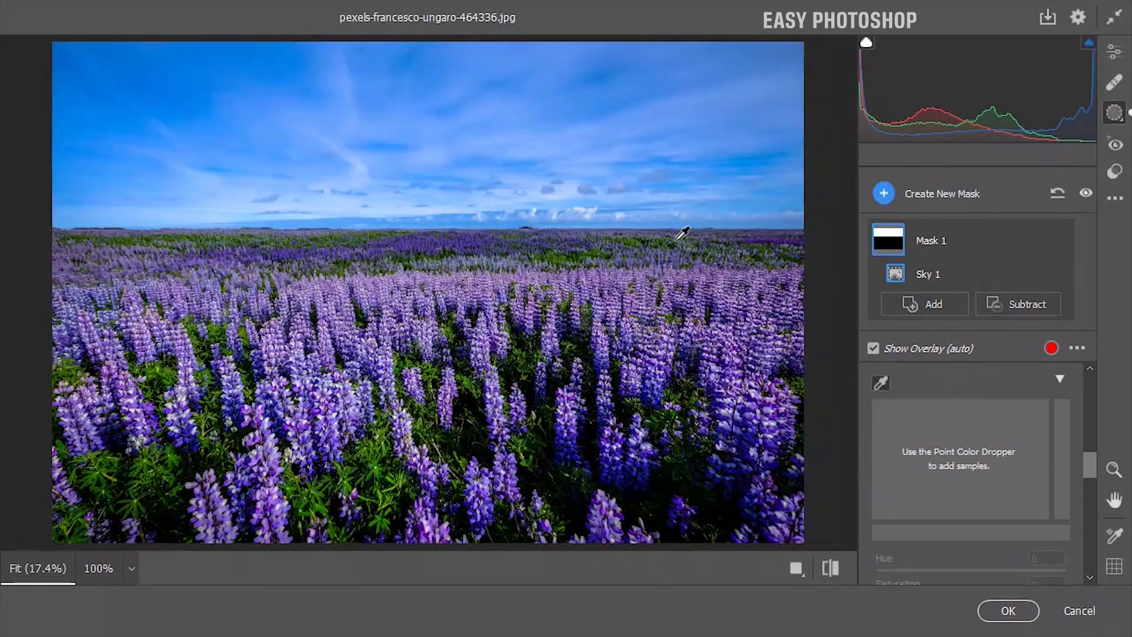
{"action": "left_click", "coordinate": [563, 123]}
{"action": "scroll", "coordinate": [1089, 466], "scroll_direction": "down", "scroll_amount": 3}
{"action": "left_click_drag", "start_coordinate": [971, 457], "coordinate": [1067, 509]}
{"action": "left_click", "coordinate": [831, 568]}
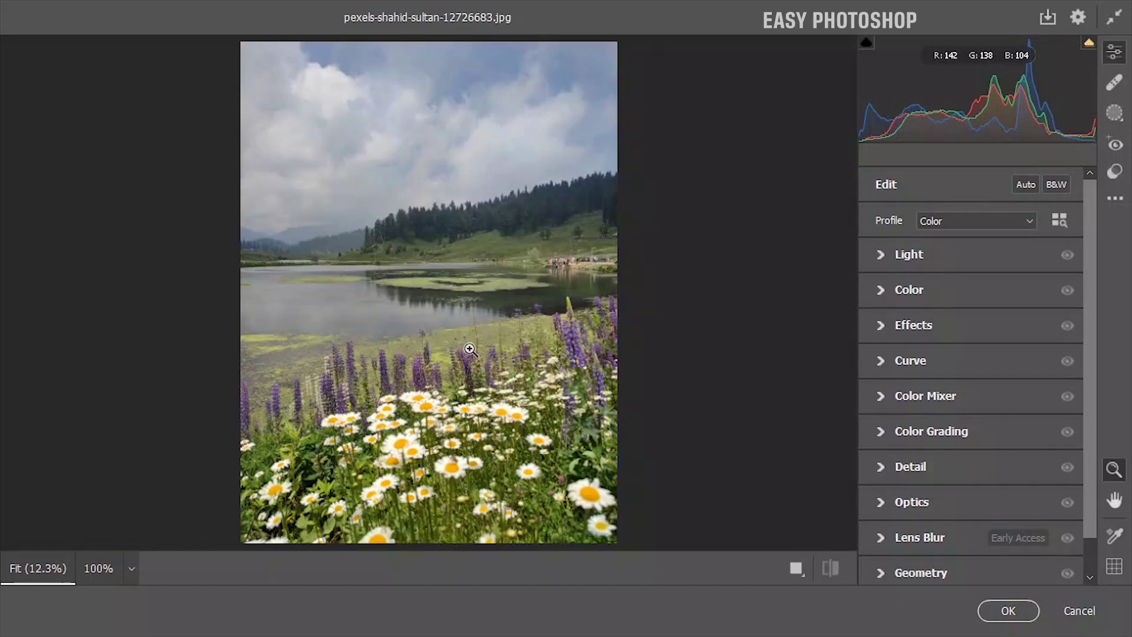
Open Color Mixer's HSL Mixer and enable its on-image targeted adjustment tool for the lake photo.
{"action": "left_click", "coordinate": [879, 401]}
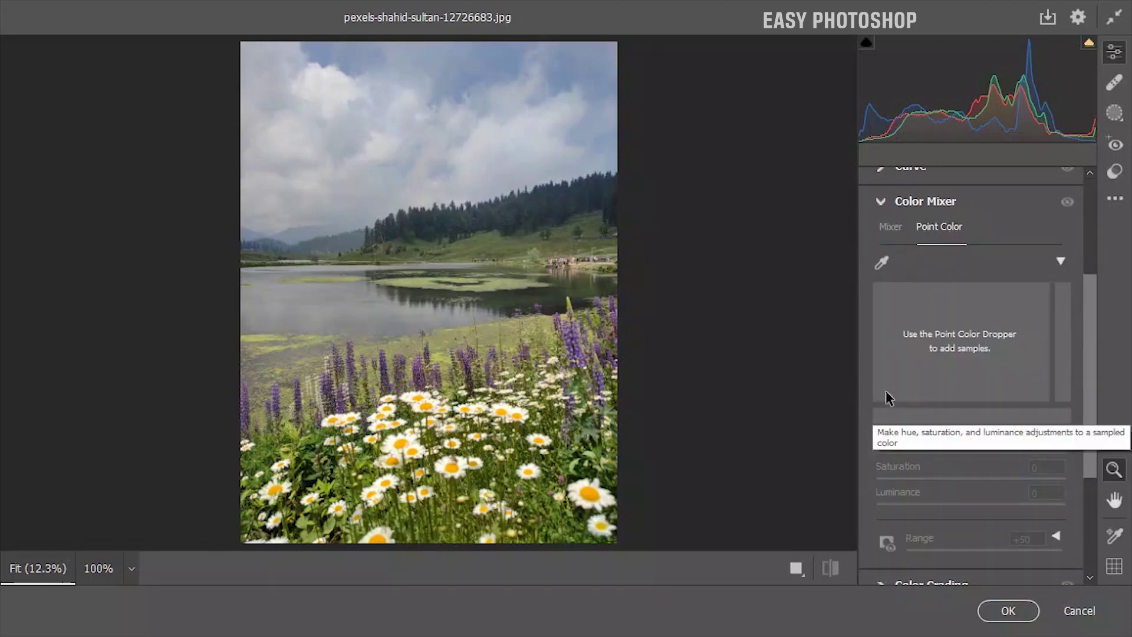
{"action": "left_click", "coordinate": [895, 229]}
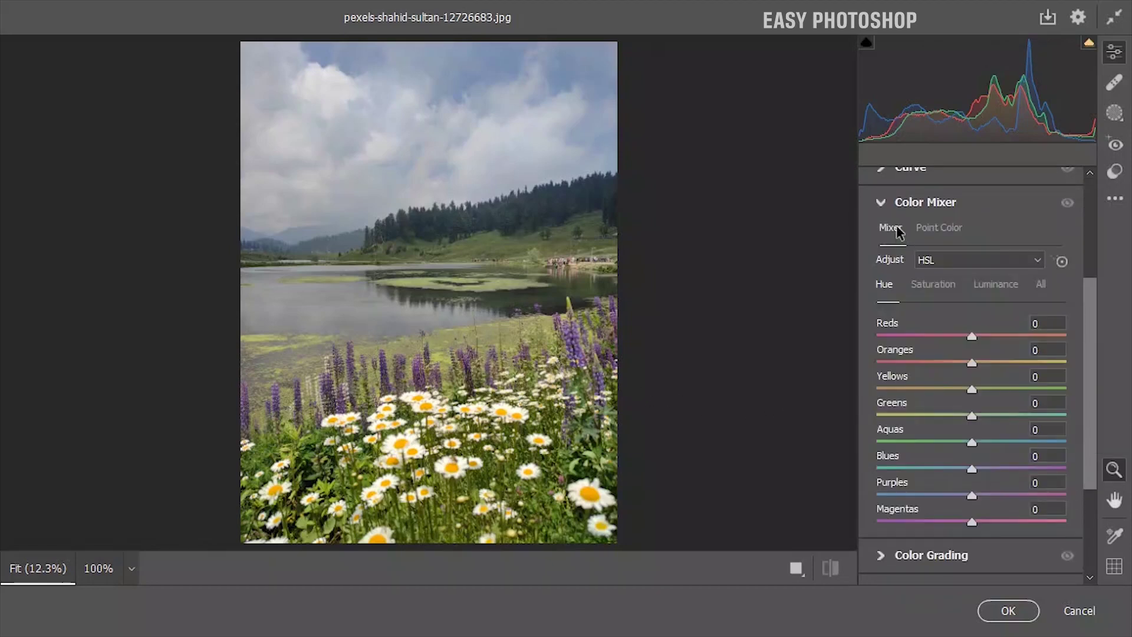
{"action": "left_click", "coordinate": [1063, 262]}
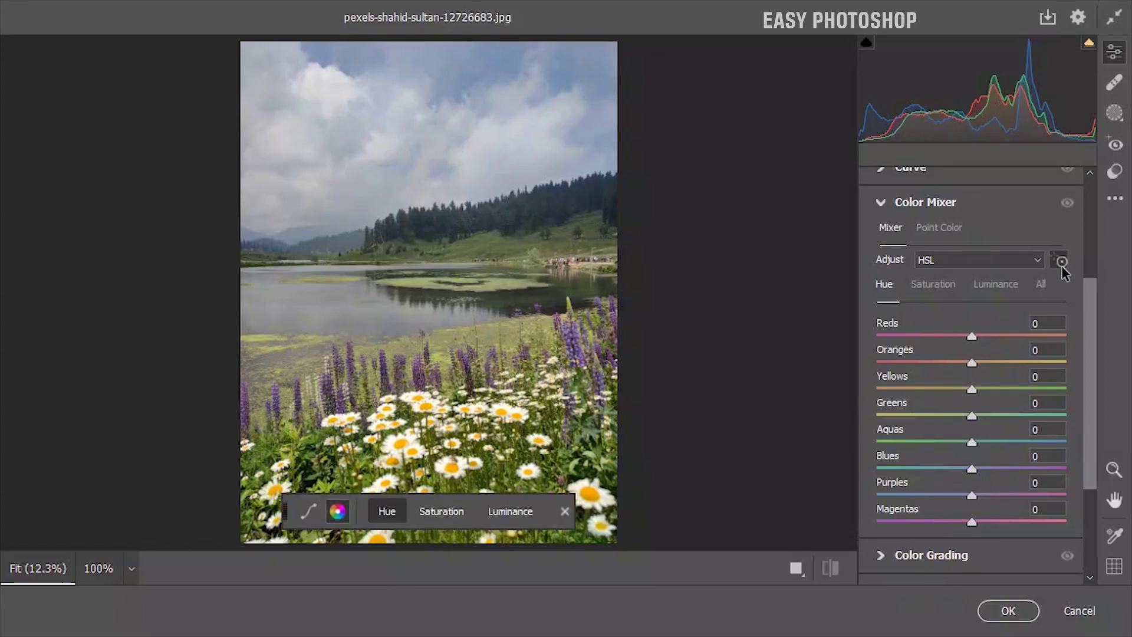
Drag on the sky to shift Blues toward purple, raise Saturation to +78, and darken Luminance to -25.
{"action": "left_click_drag", "start_coordinate": [396, 148], "coordinate": [430, 149]}
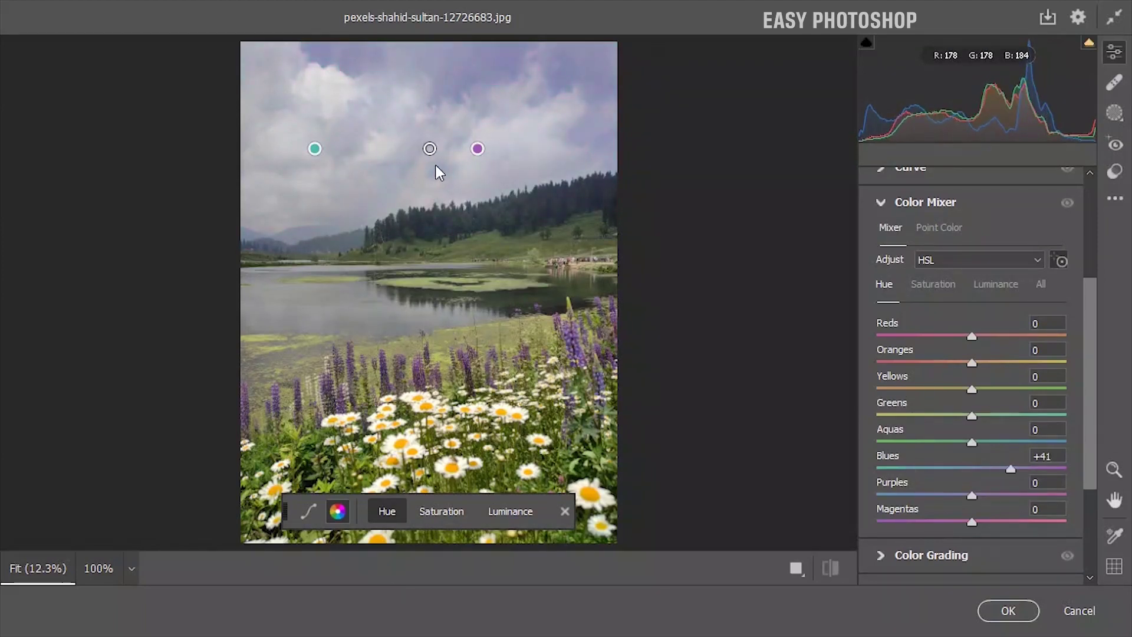
{"action": "left_click", "coordinate": [442, 512]}
{"action": "left_click_drag", "start_coordinate": [374, 138], "coordinate": [448, 139]}
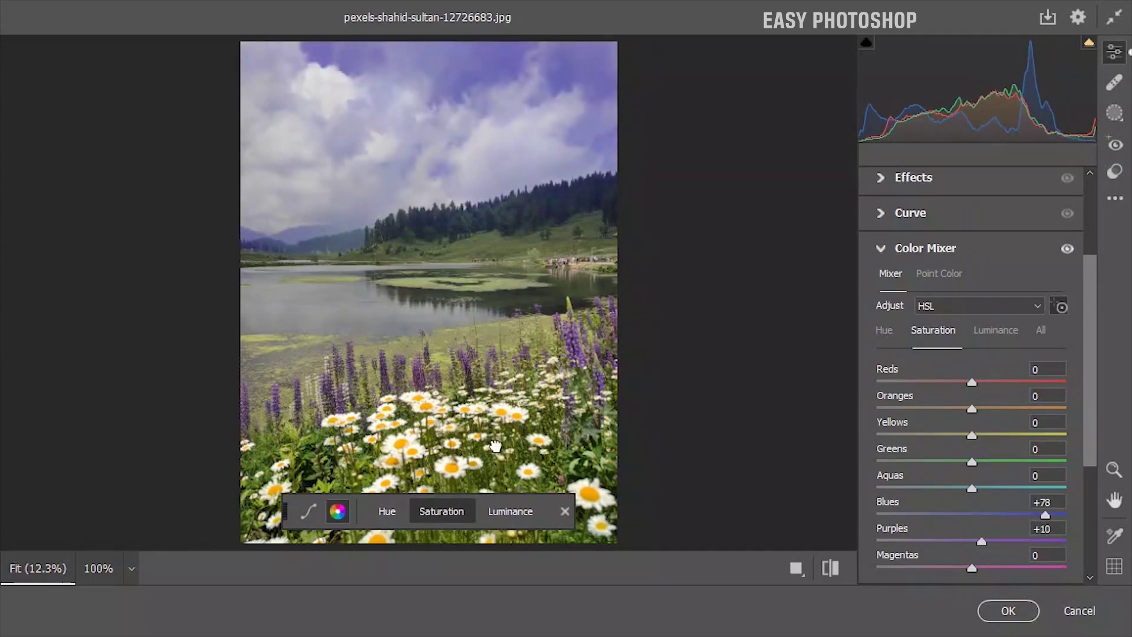
{"action": "left_click", "coordinate": [510, 511]}
{"action": "left_click_drag", "start_coordinate": [349, 82], "coordinate": [322, 85]}
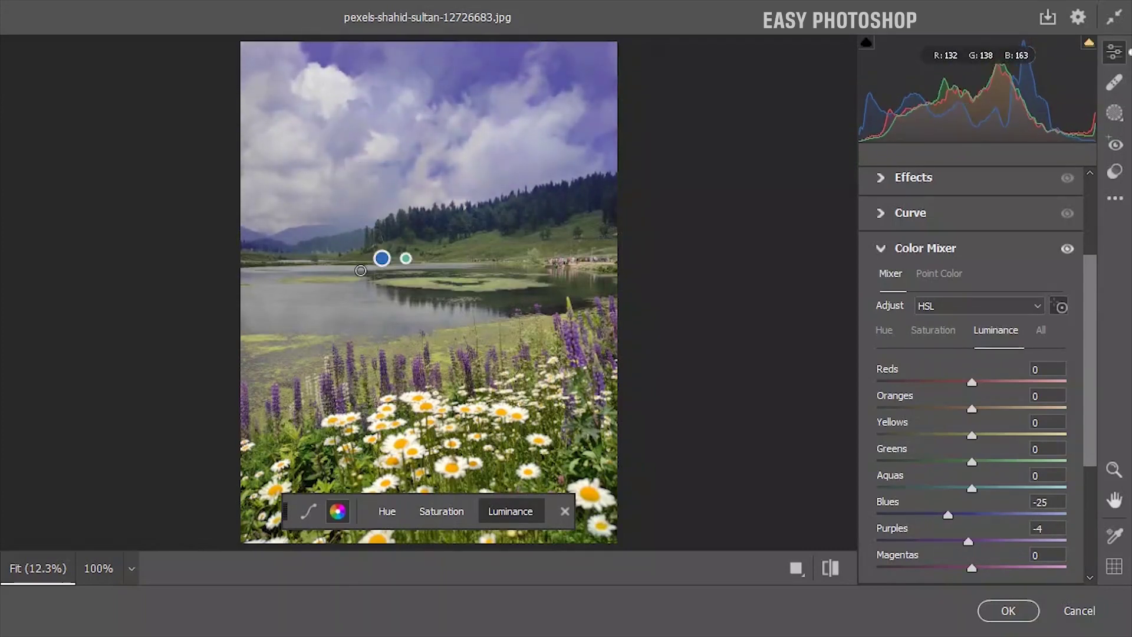
{"action": "left_click", "coordinate": [307, 516]}
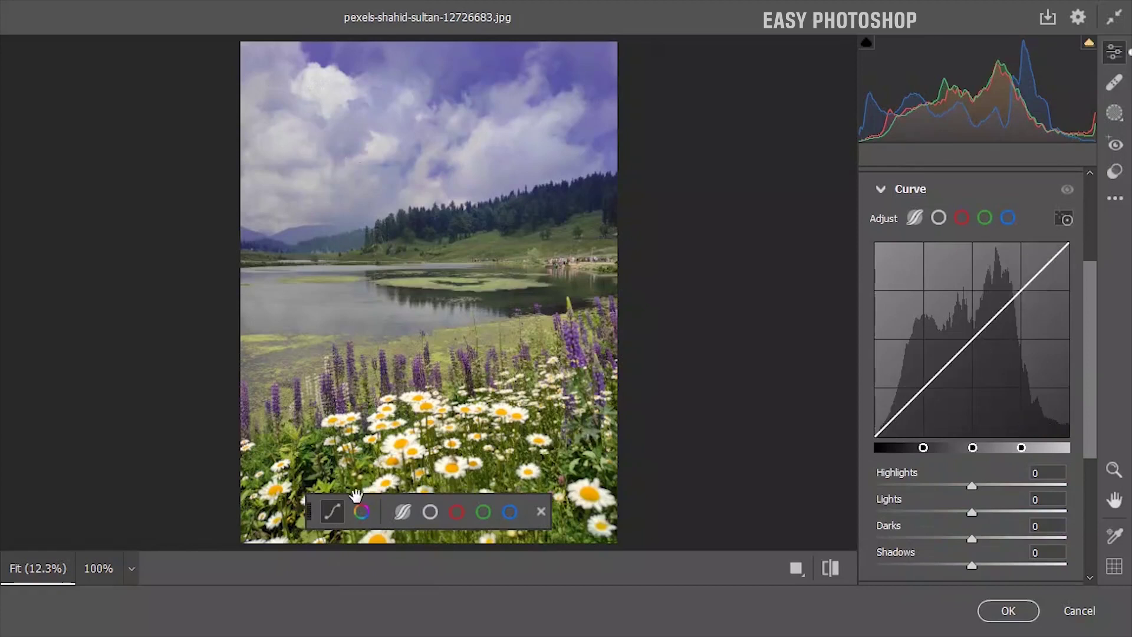
Drag on a dark area of the daisy photo to set curve Shadows -16, Lights -1.
{"action": "left_click", "coordinate": [362, 511]}
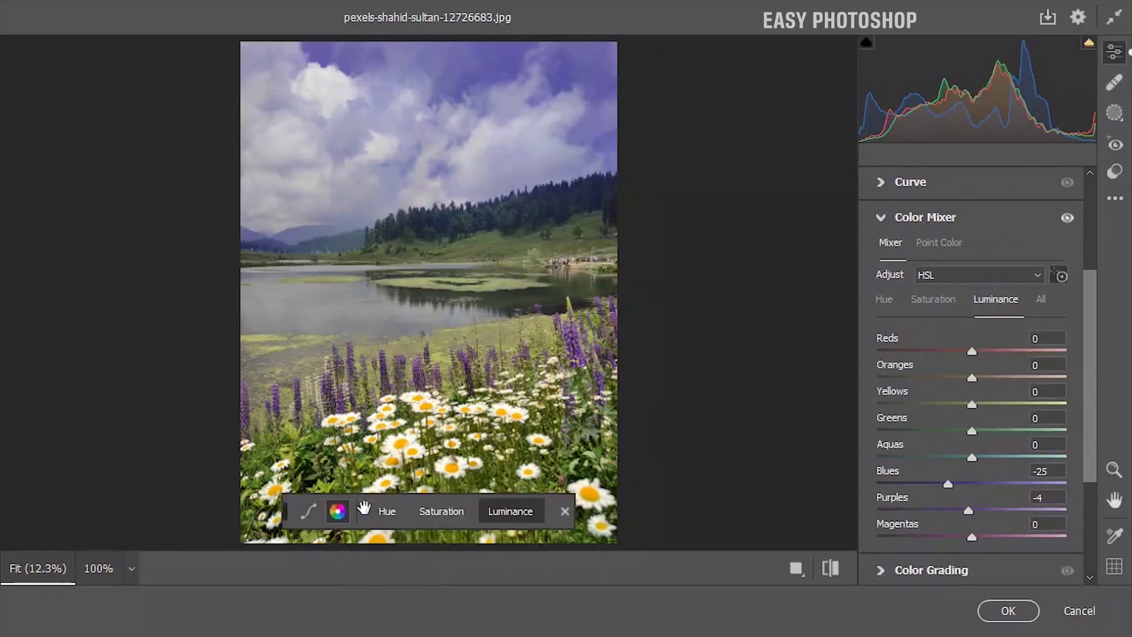
{"action": "left_click", "coordinate": [309, 515]}
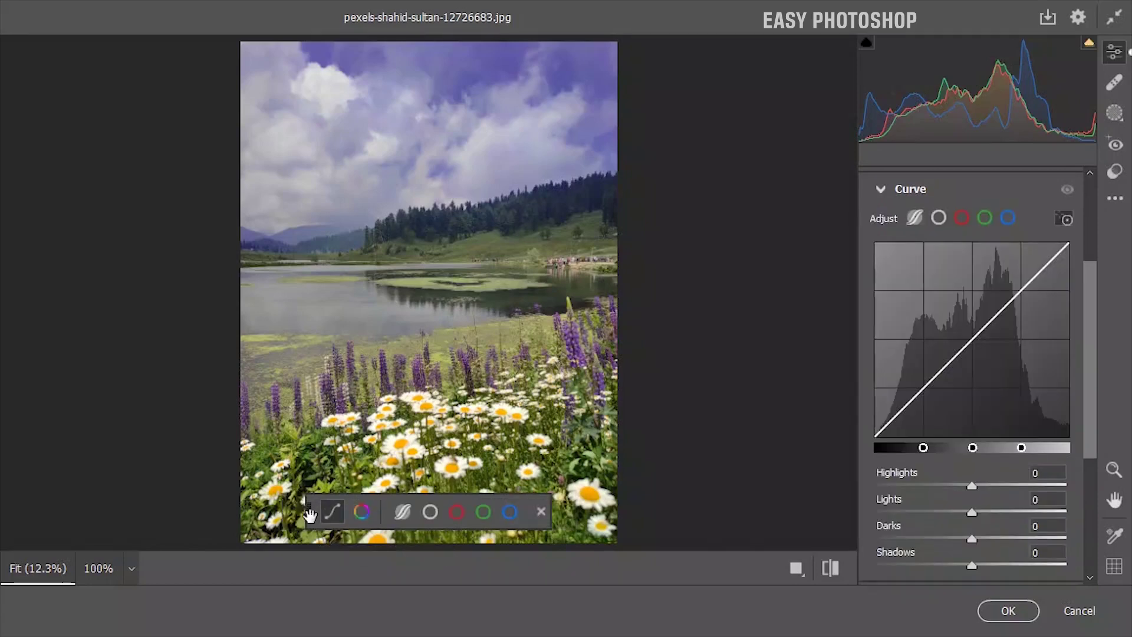
{"action": "left_click", "coordinate": [490, 212]}
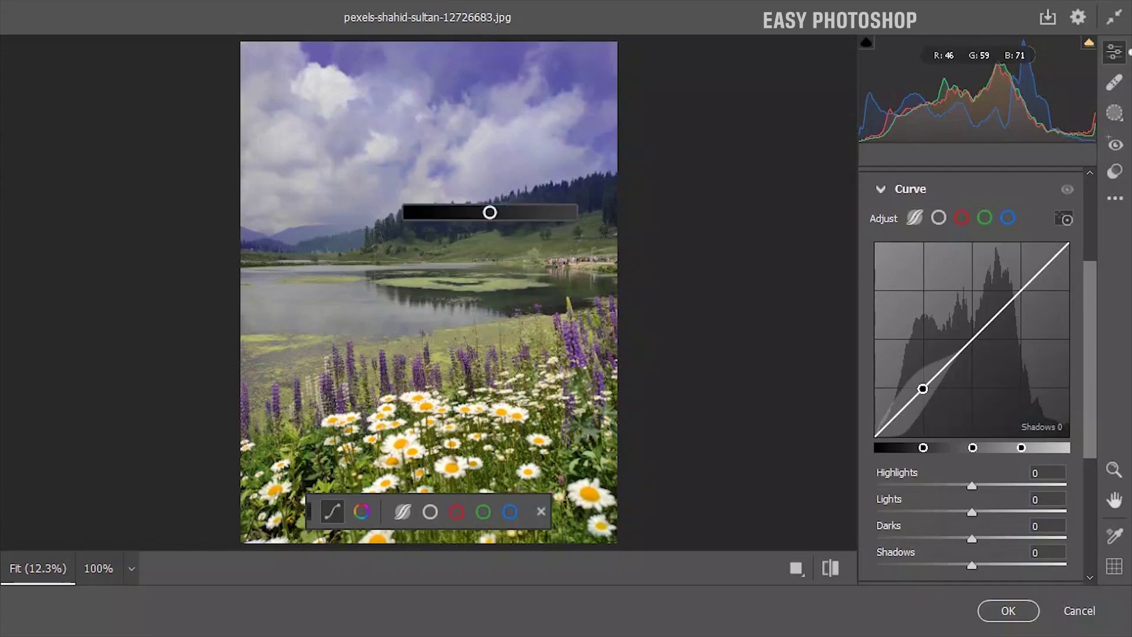
{"action": "mouse_move", "coordinate": [490, 212]}
{"action": "left_mouse_down"}
{"action": "mouse_move", "coordinate": [523, 211]}
{"action": "mouse_move", "coordinate": [476, 212]}
{"action": "left_mouse_up"}
{"action": "left_click_drag", "start_coordinate": [455, 144], "coordinate": [435, 121]}
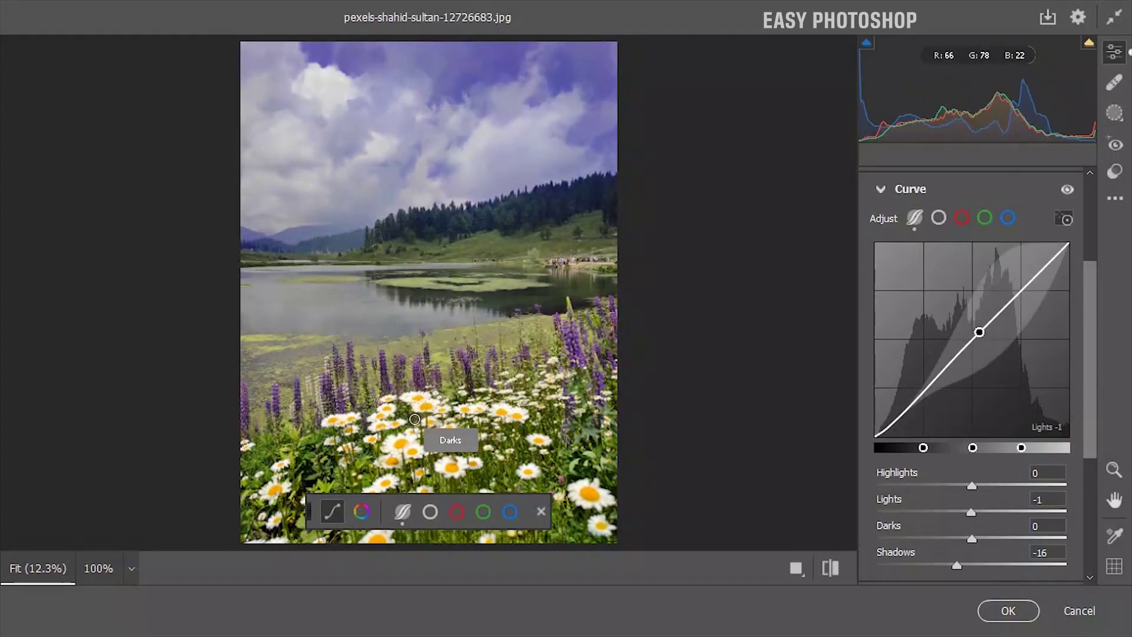
Set on-image channel curve points: red 52/57, green 57/66, blue 163/159.
{"action": "left_click", "coordinate": [456, 512]}
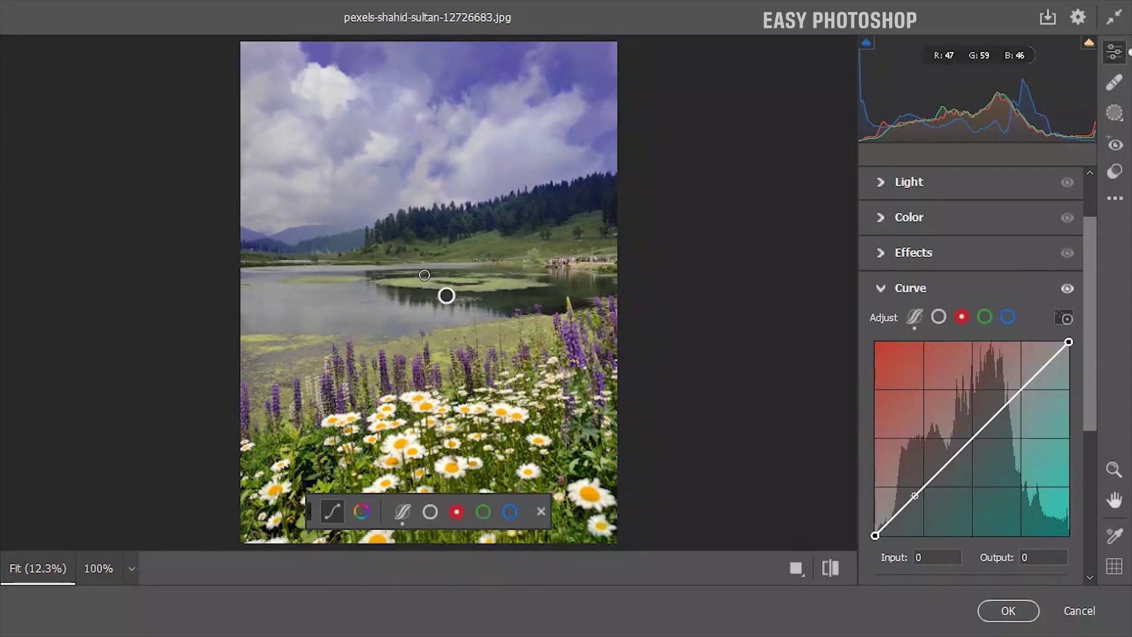
{"action": "mouse_move", "coordinate": [374, 273]}
{"action": "left_mouse_down"}
{"action": "mouse_move", "coordinate": [387, 271]}
{"action": "mouse_move", "coordinate": [378, 273]}
{"action": "left_mouse_up"}
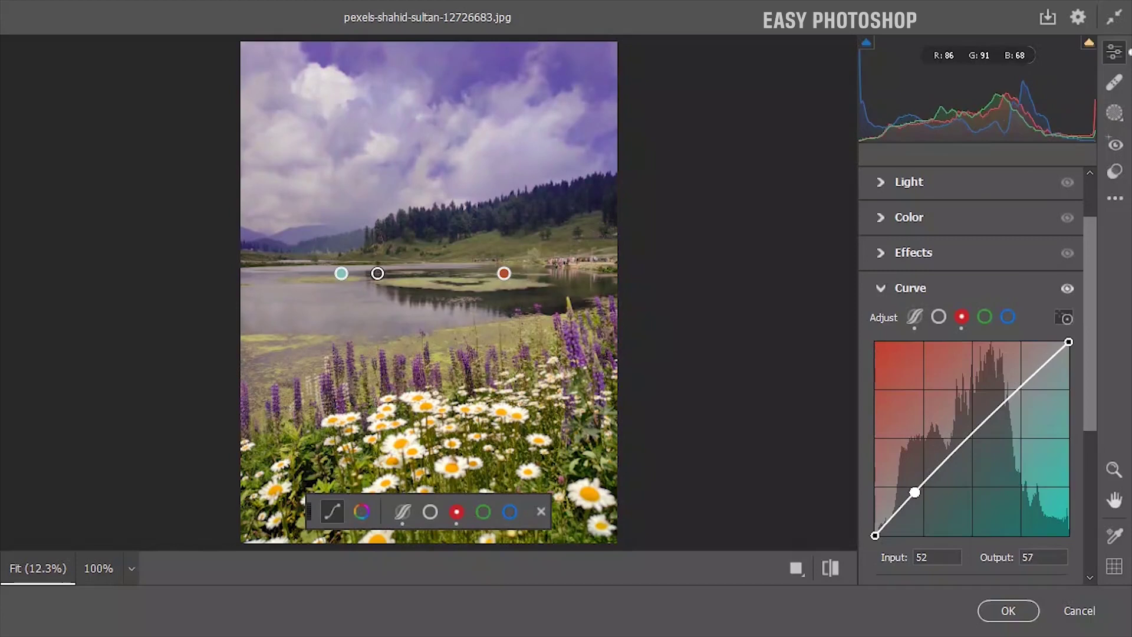
{"action": "left_click", "coordinate": [483, 512]}
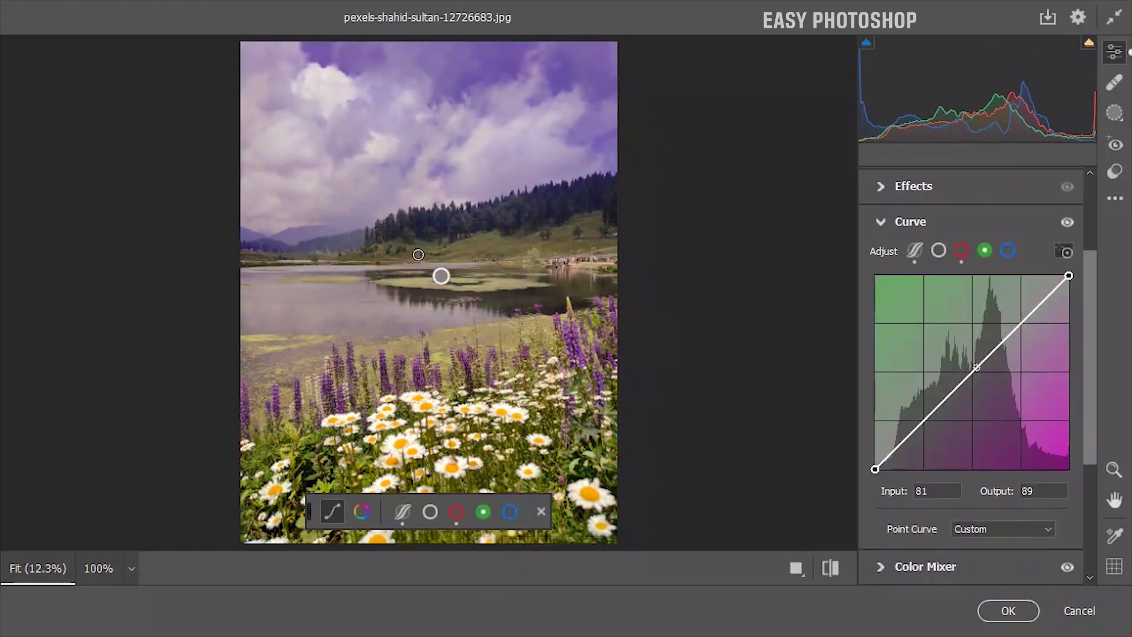
{"action": "left_click_drag", "start_coordinate": [319, 245], "coordinate": [361, 245]}
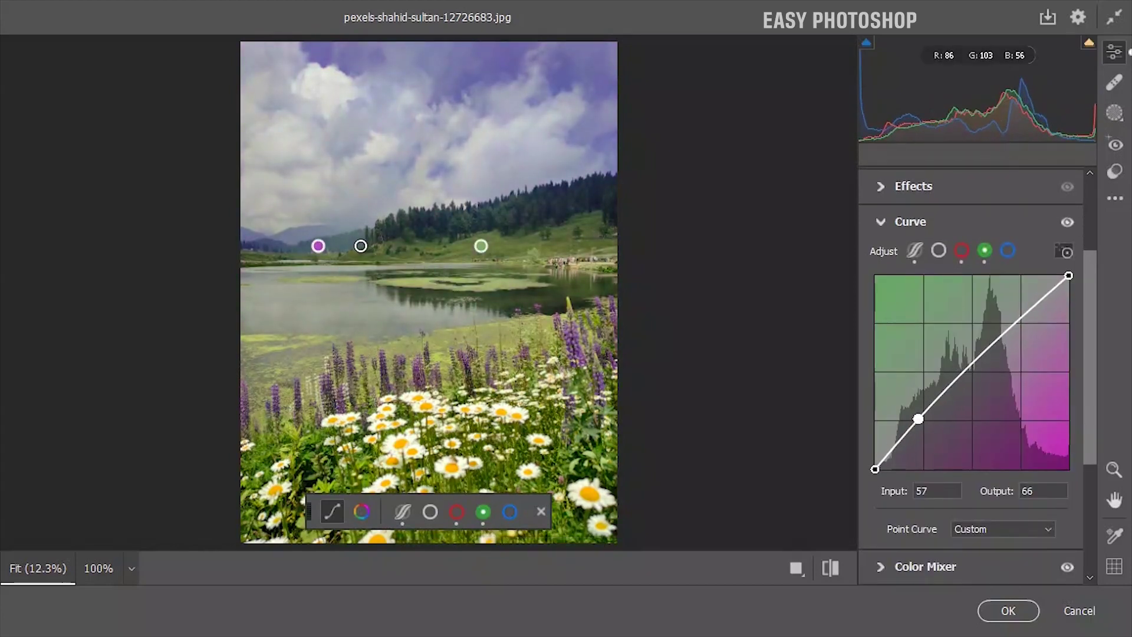
{"action": "left_click", "coordinate": [509, 511]}
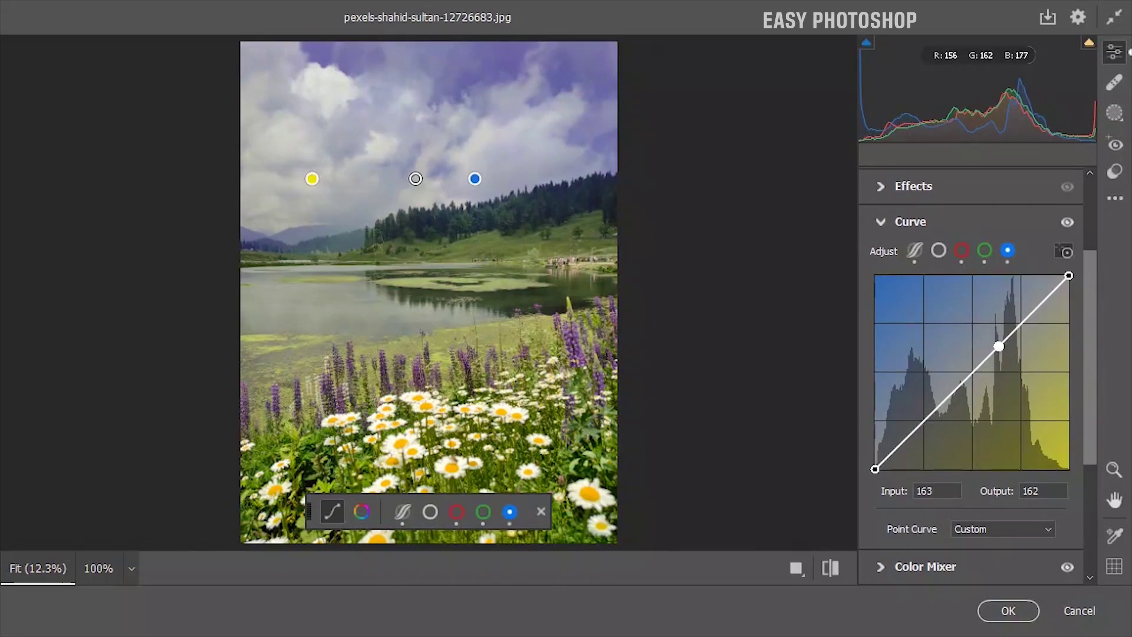
{"action": "mouse_move", "coordinate": [416, 178]}
{"action": "left_mouse_down"}
{"action": "mouse_move", "coordinate": [429, 178]}
{"action": "mouse_move", "coordinate": [414, 179]}
{"action": "left_mouse_up"}
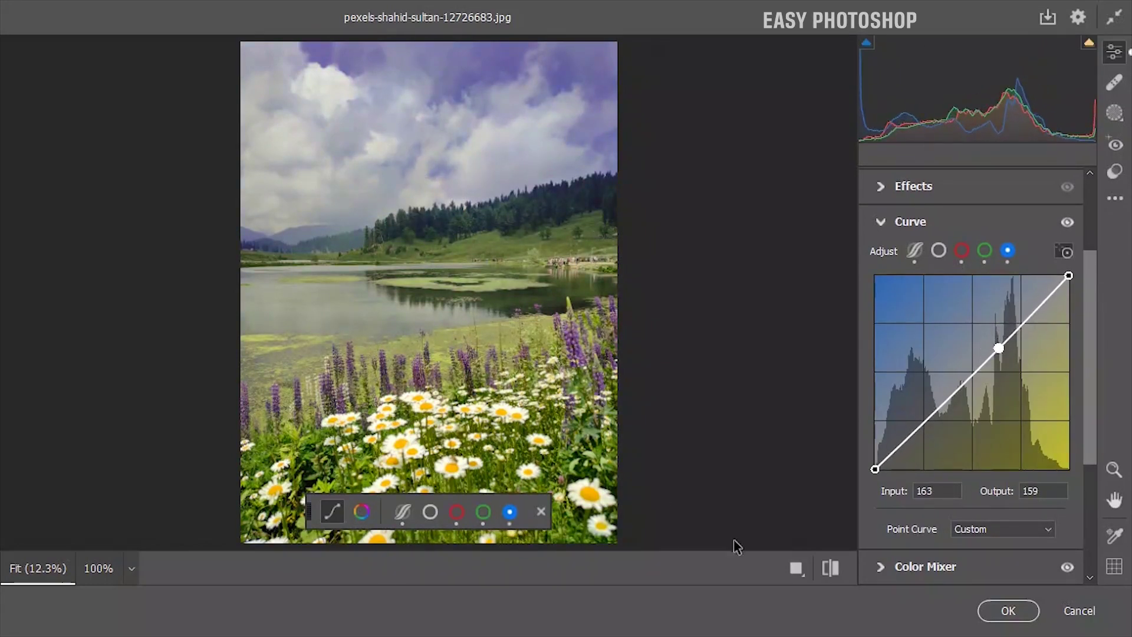
{"action": "left_click", "coordinate": [830, 568]}
{"action": "left_click", "coordinate": [831, 568]}
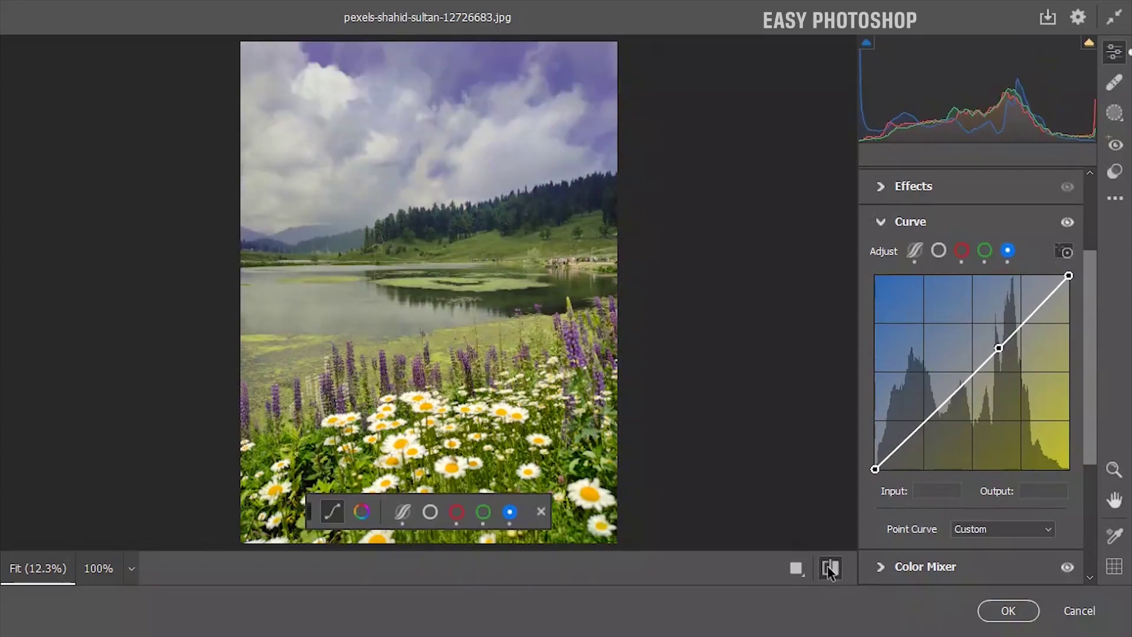
{"action": "double_click", "coordinate": [830, 568]}
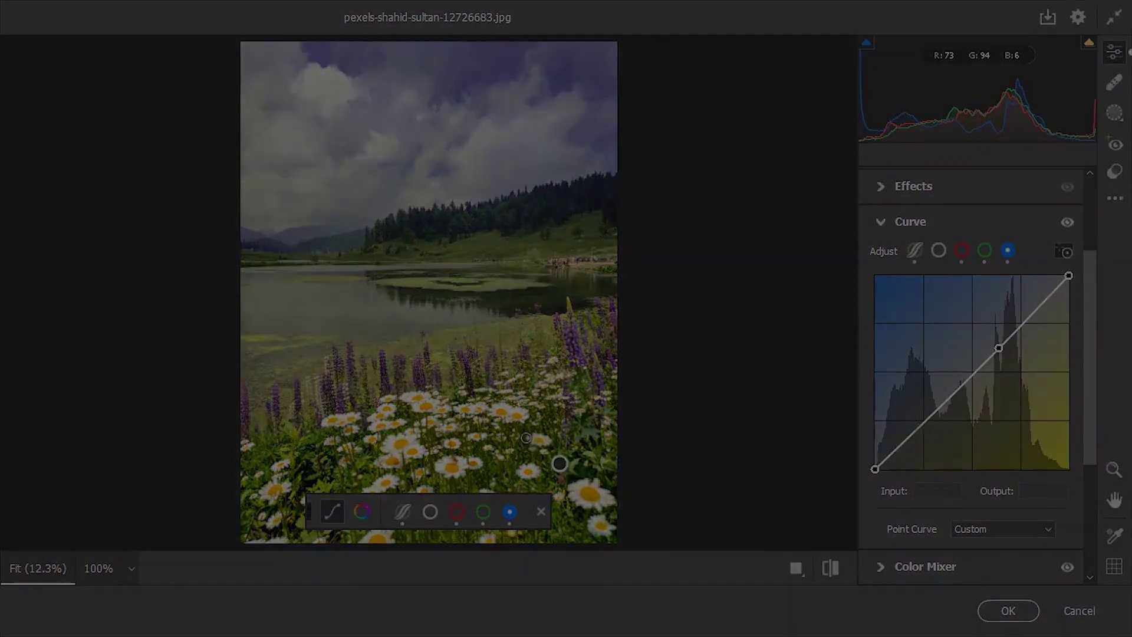